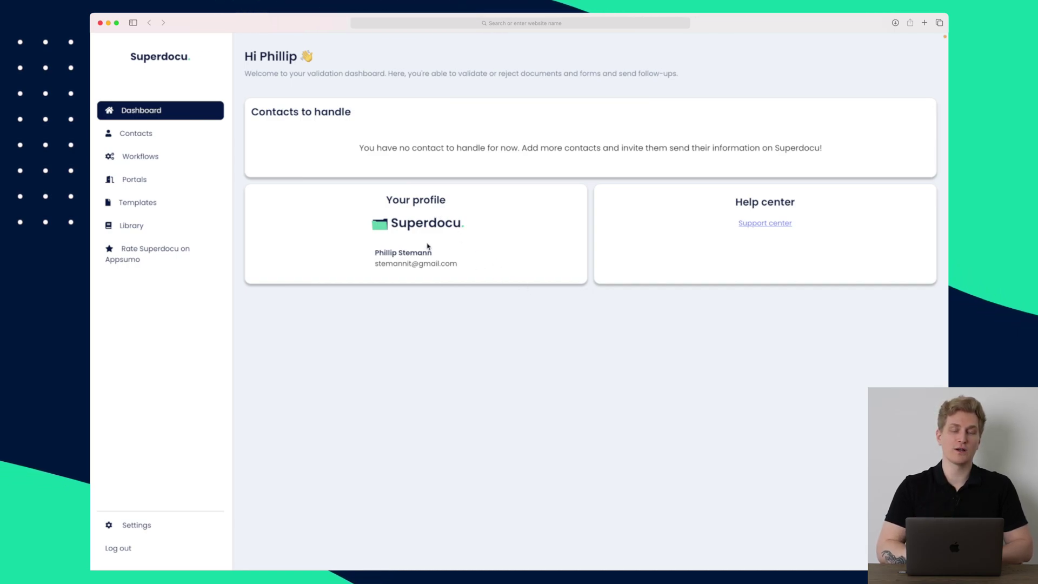
- Create a new contact from the Contacts page, entering their first name
left_click(160, 141)
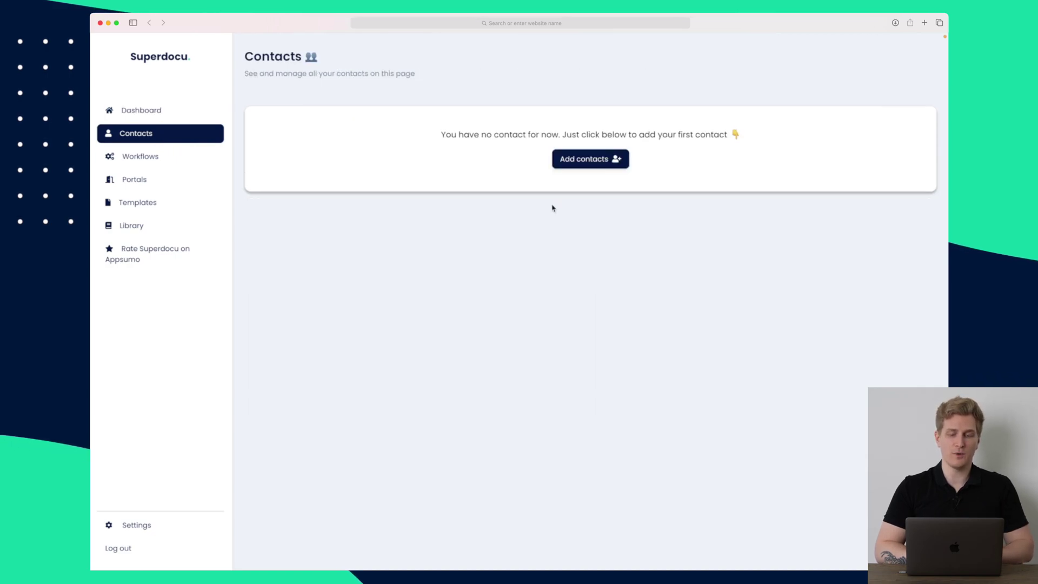
left_click(605, 162)
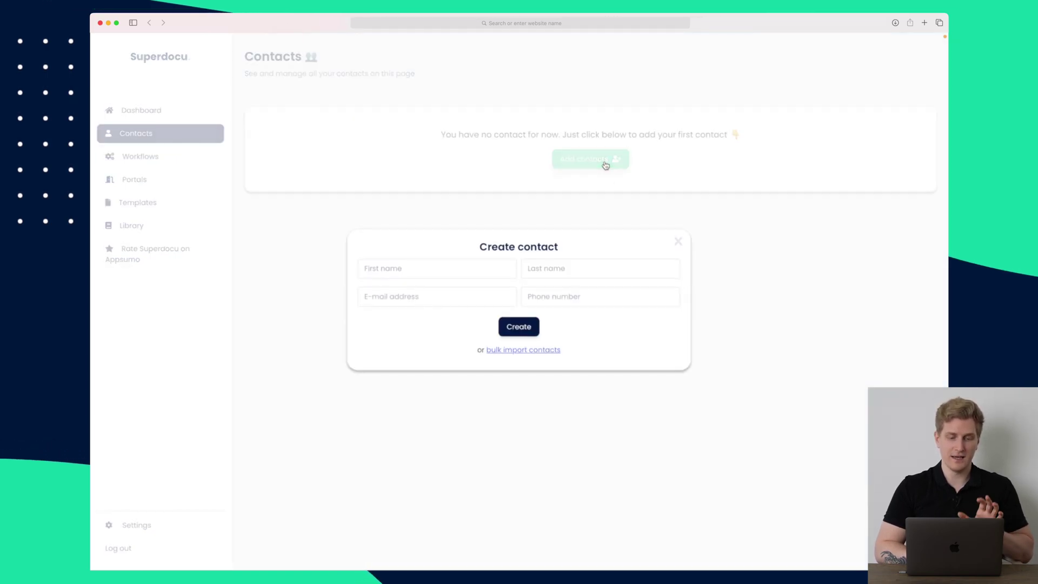
left_click(405, 268)
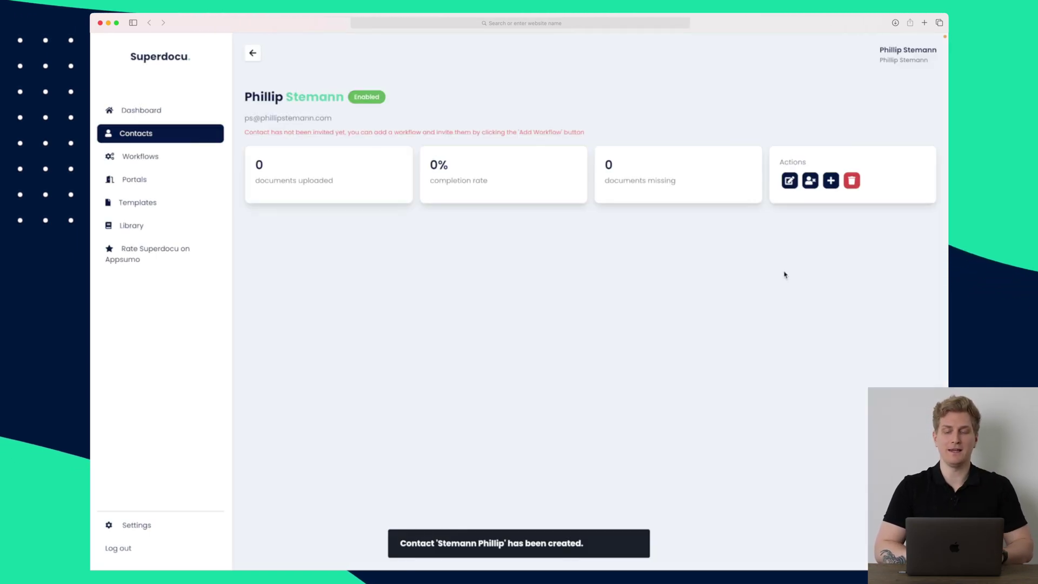
- Invite the new contact to fill in the Employee onboarding workflow
left_click(831, 181)
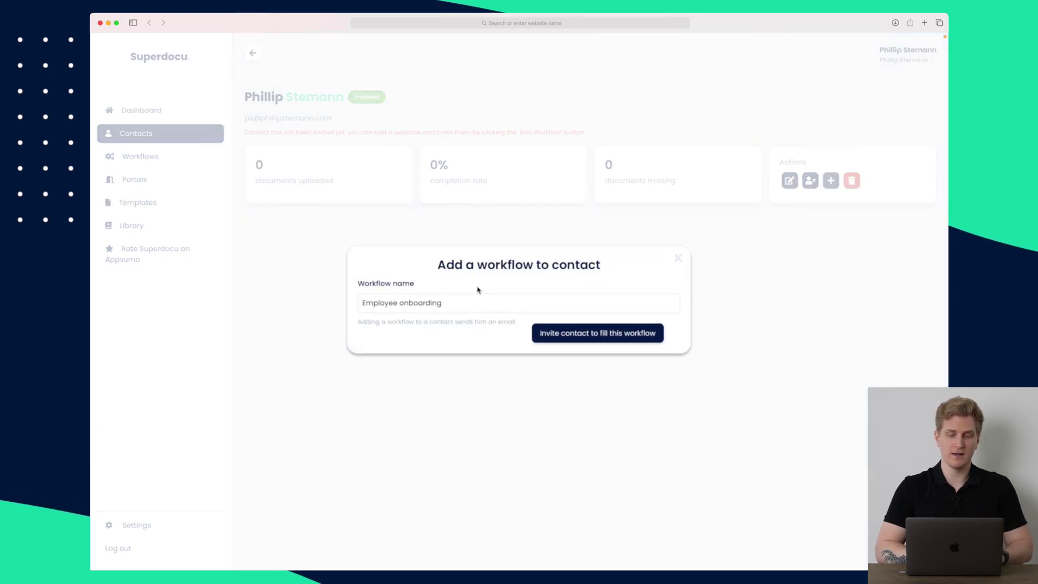
left_click(460, 307)
left_click(465, 301)
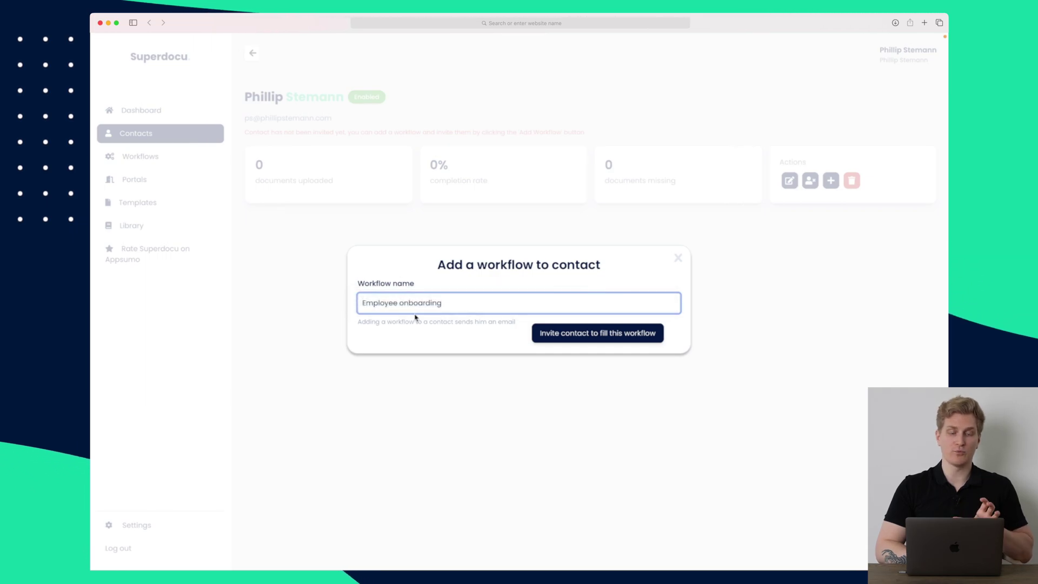
left_click(581, 338)
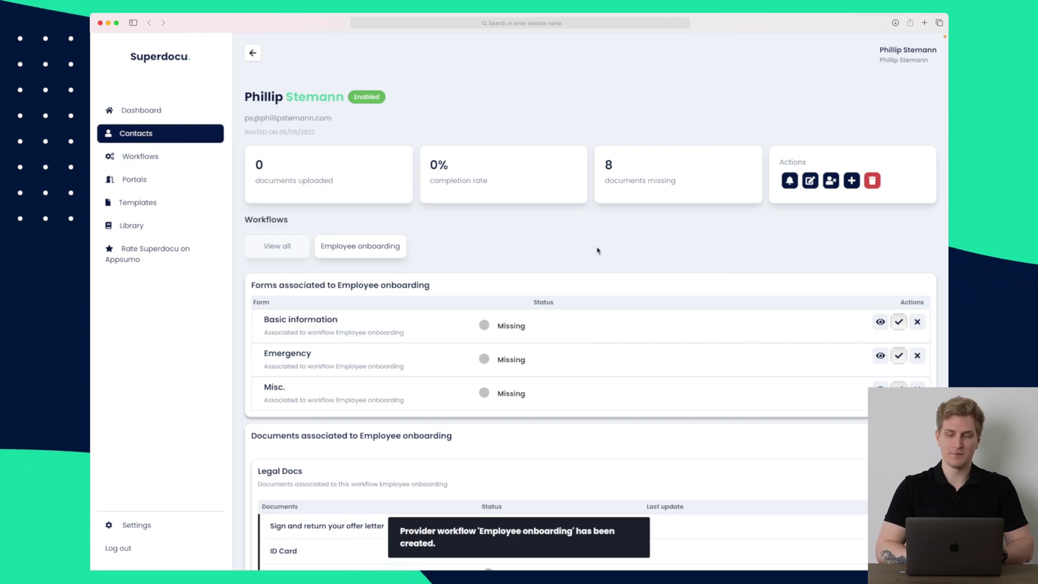
scroll(598, 250, "down", 2)
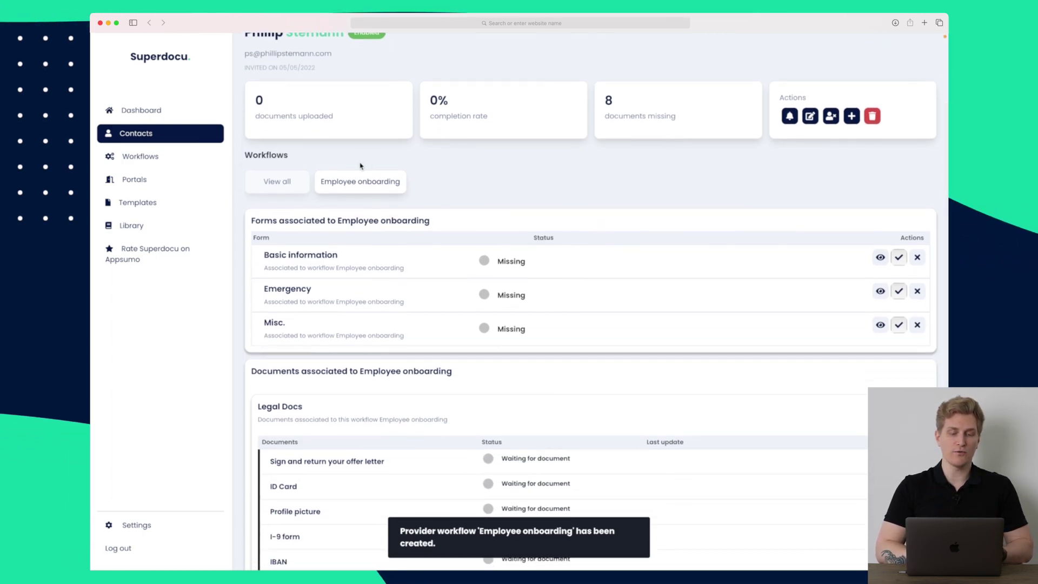
left_click(280, 182)
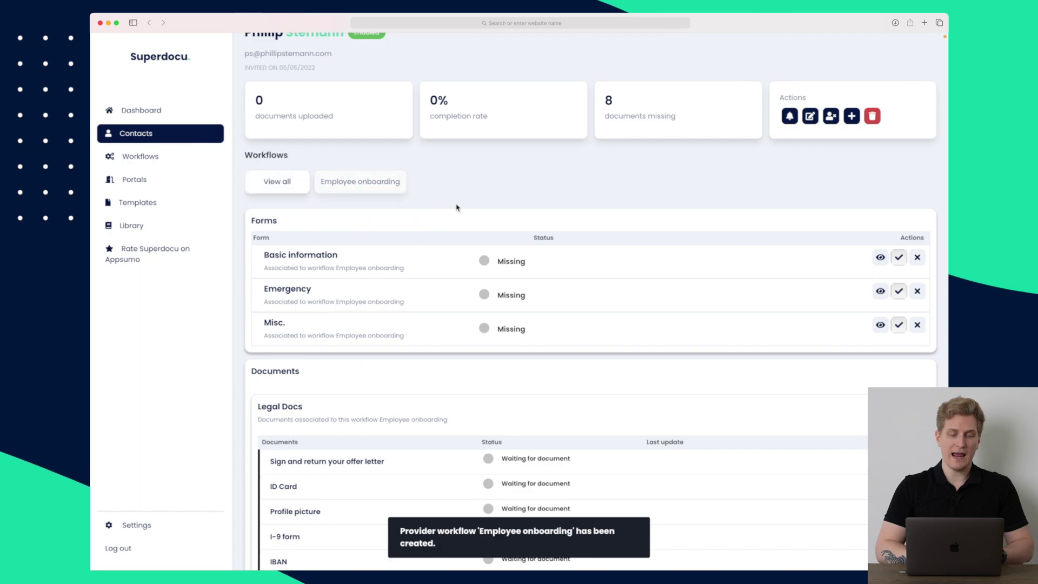
scroll(411, 183, "down", 1)
left_click(361, 157)
scroll(367, 178, "down", 1)
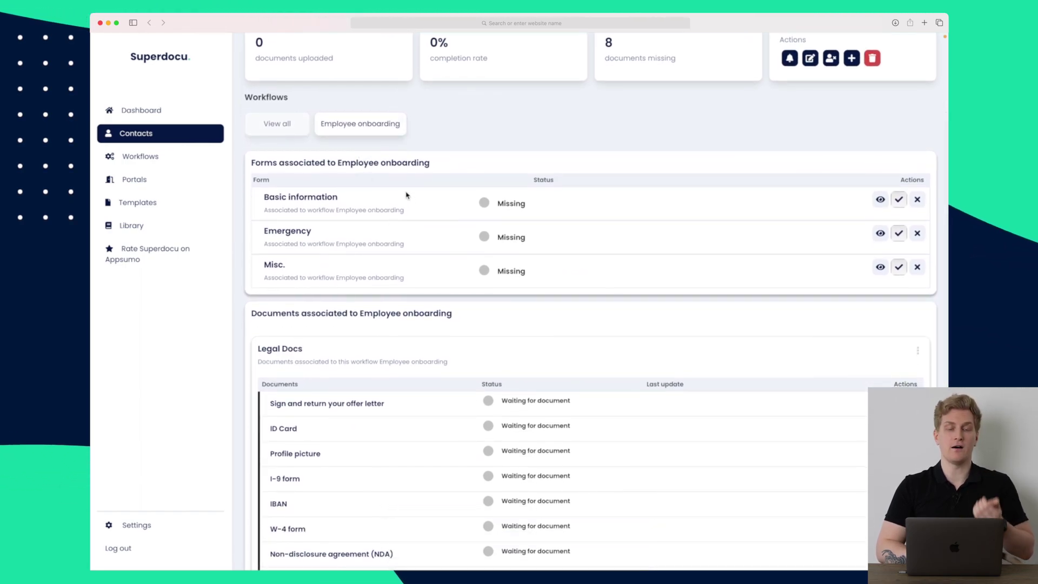
scroll(486, 162, "down", 1)
scroll(410, 155, "down", 1)
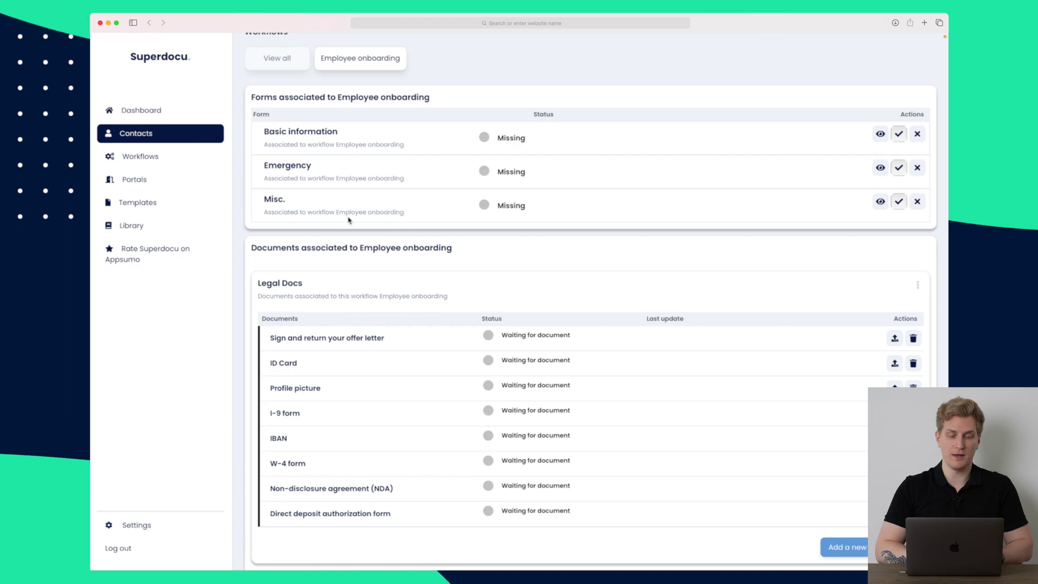
scroll(273, 184, "down", 3)
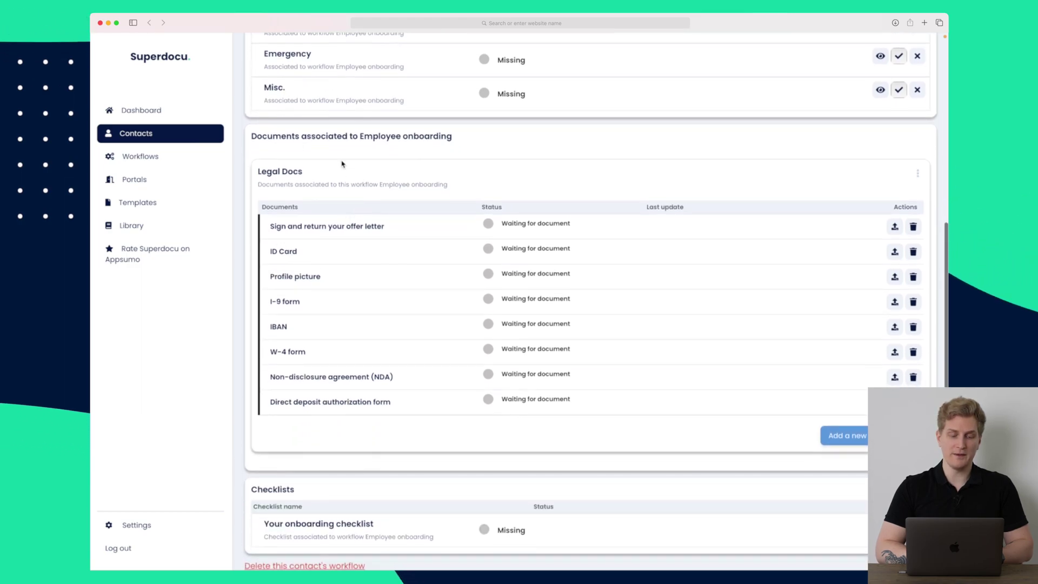
scroll(335, 160, "down", 1)
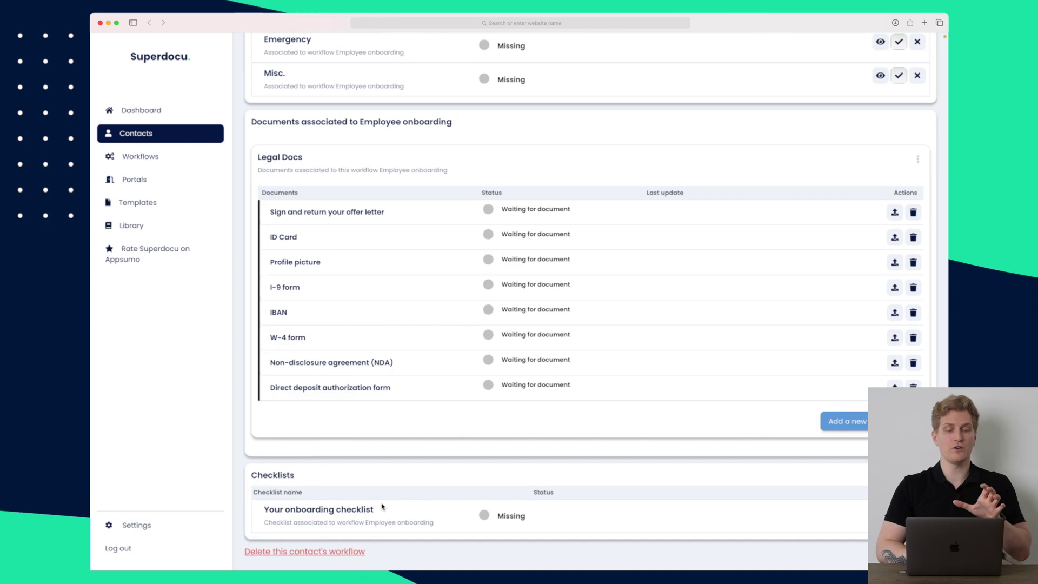
scroll(407, 192, "up", 3)
scroll(405, 192, "up", 4)
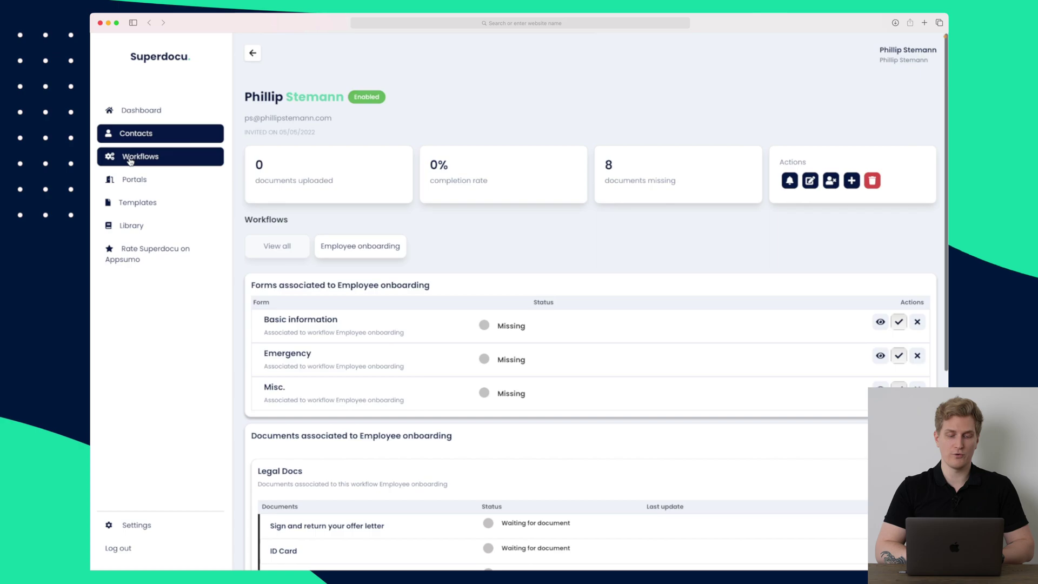
- Open Employee onboarding from the Workflows list and scroll through its seven steps
left_click(130, 160)
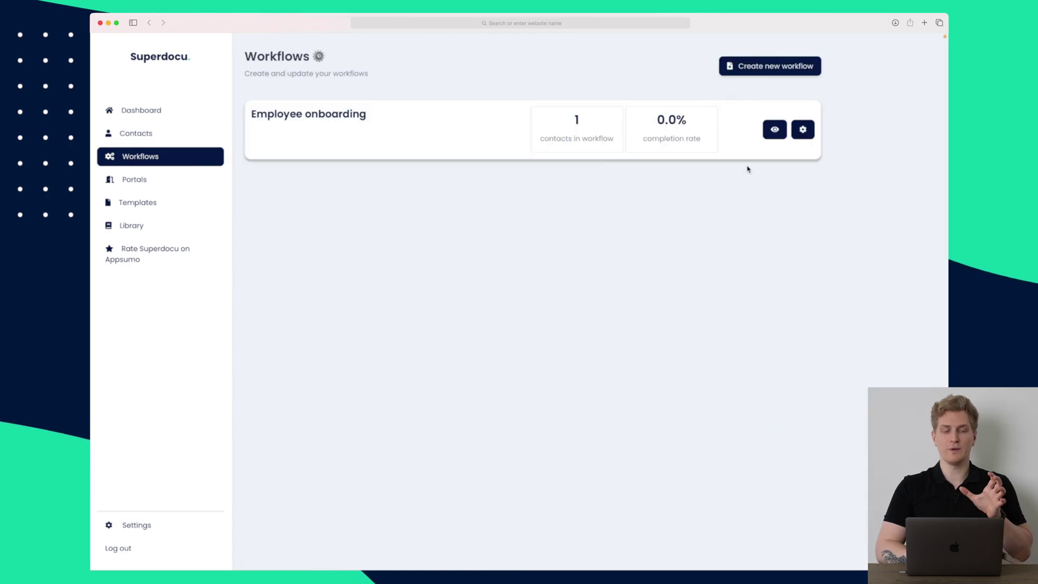
left_click(776, 131)
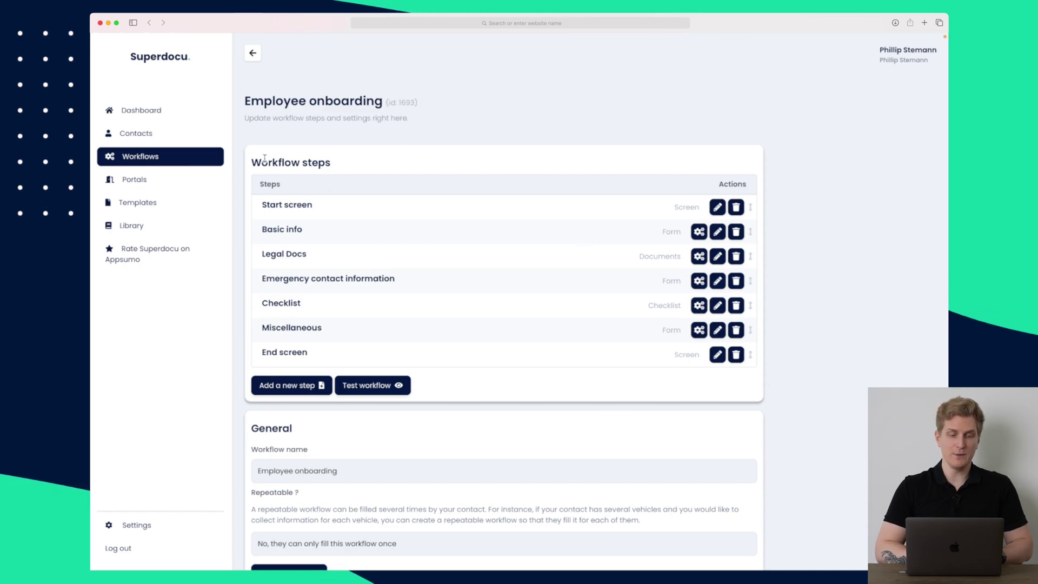
scroll(340, 211, "down", 2)
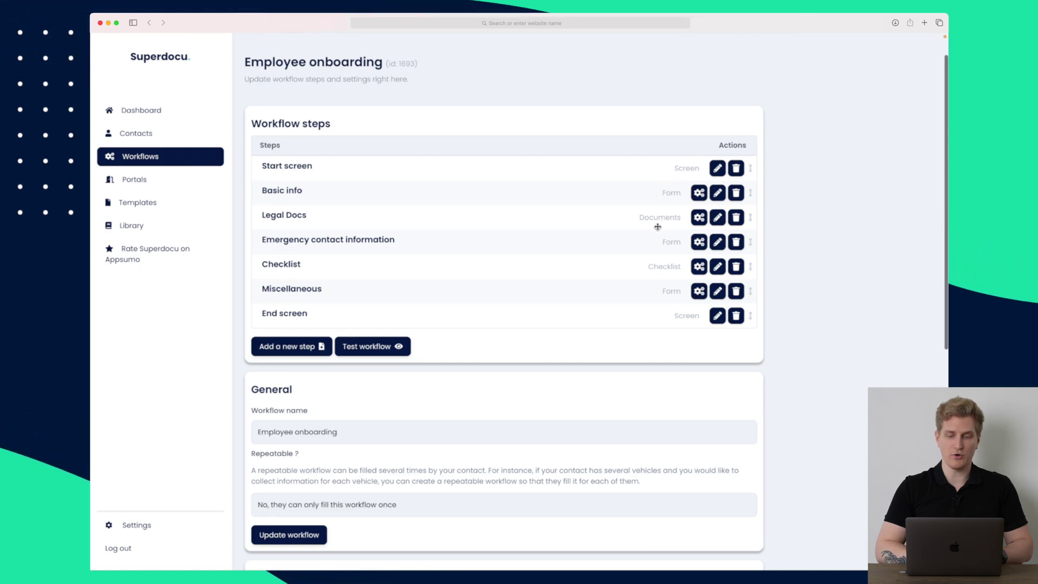
scroll(657, 268, "down", 2)
- Start a Screen-type step named 'Welvo', clear the name, and discard the form
left_click(299, 306)
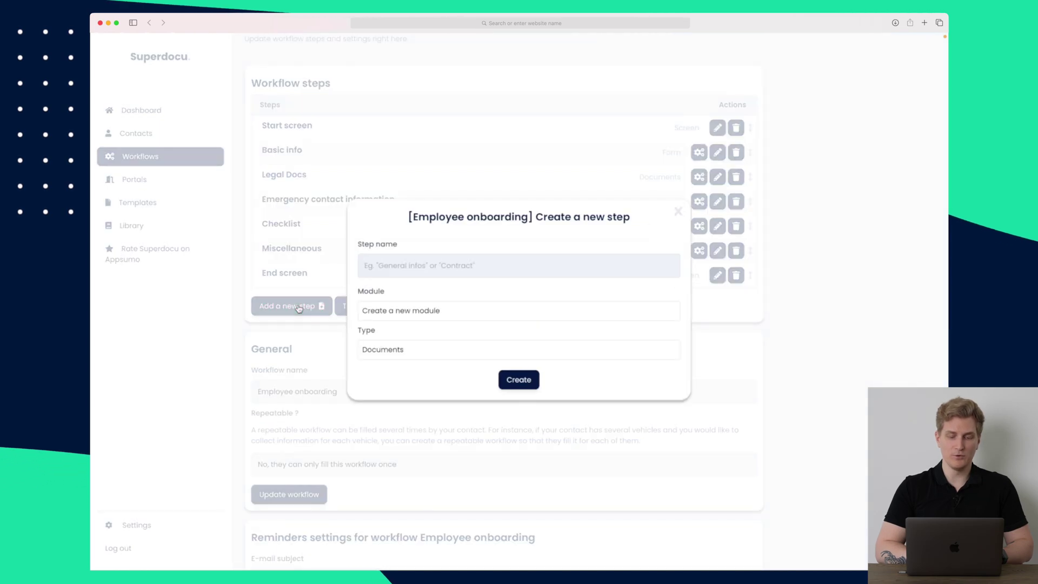
left_click(403, 351)
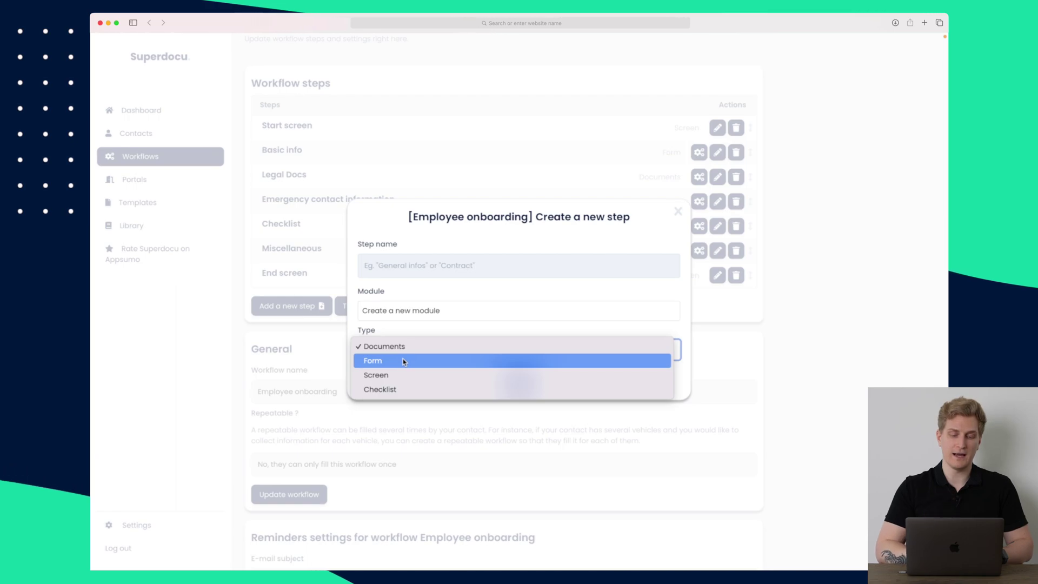
left_click(400, 375)
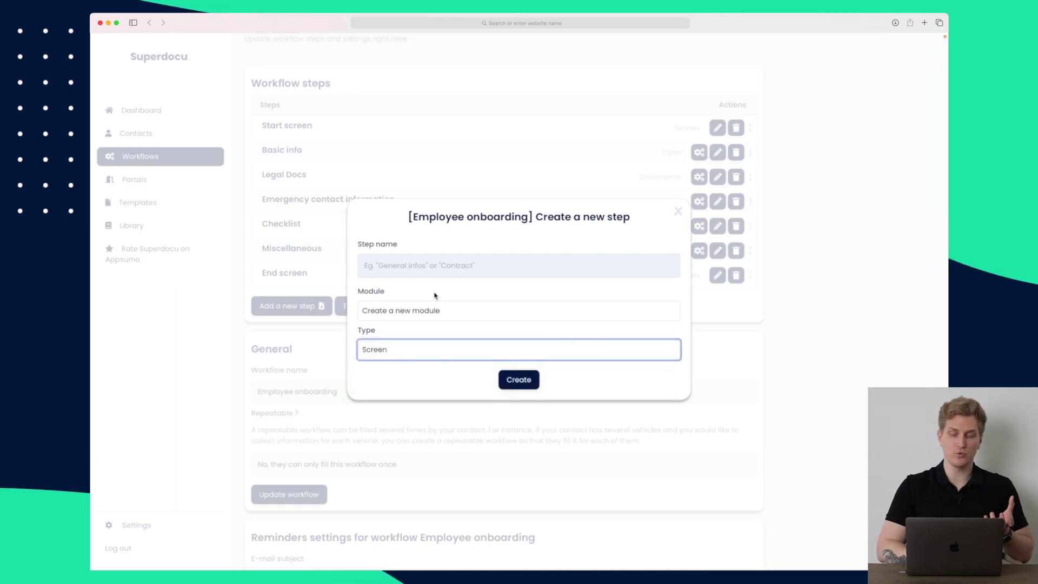
left_click(438, 270)
type("Welvo")
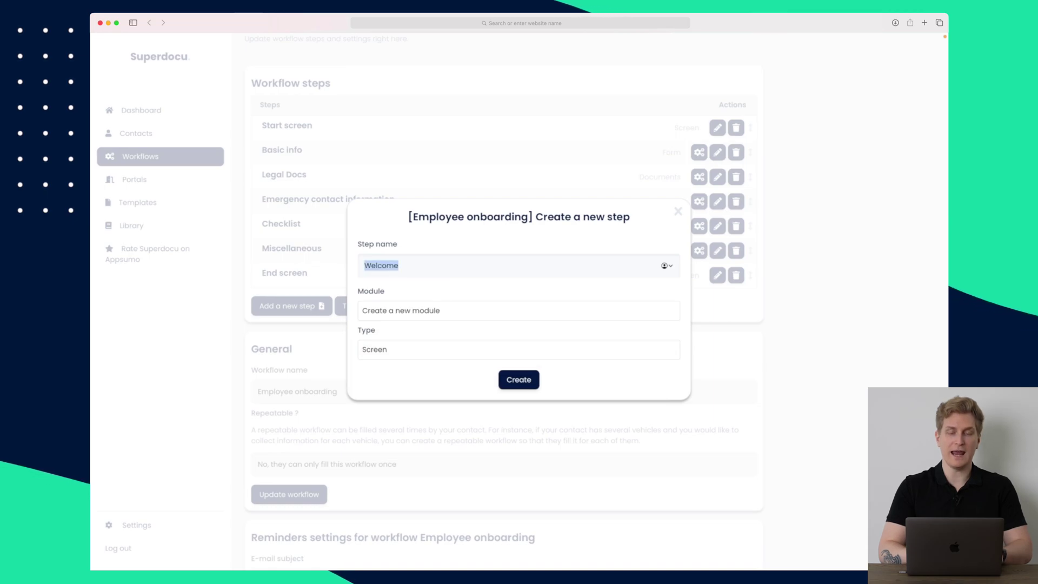
key("BackSpace")
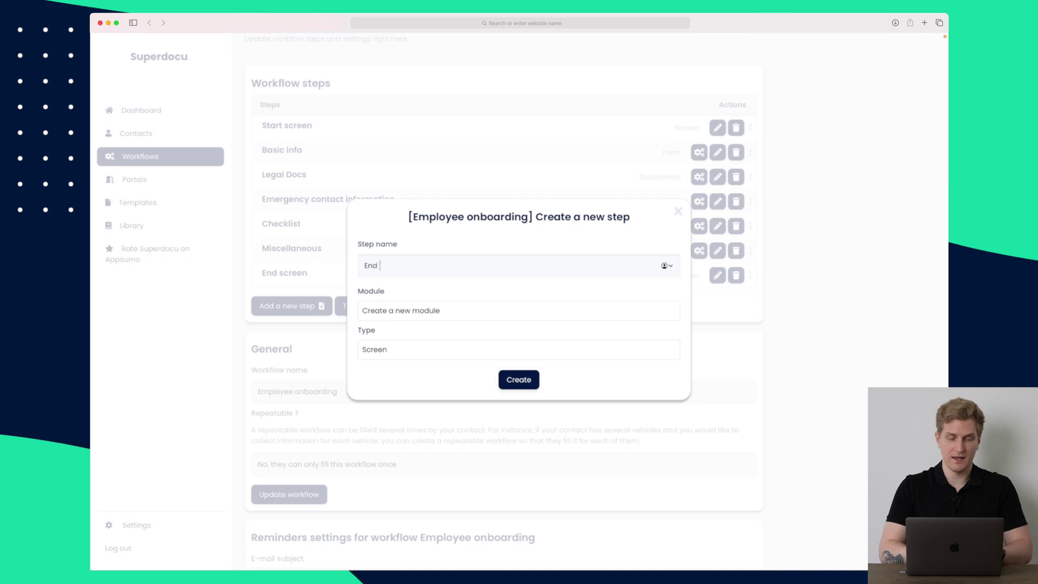
left_click(678, 212)
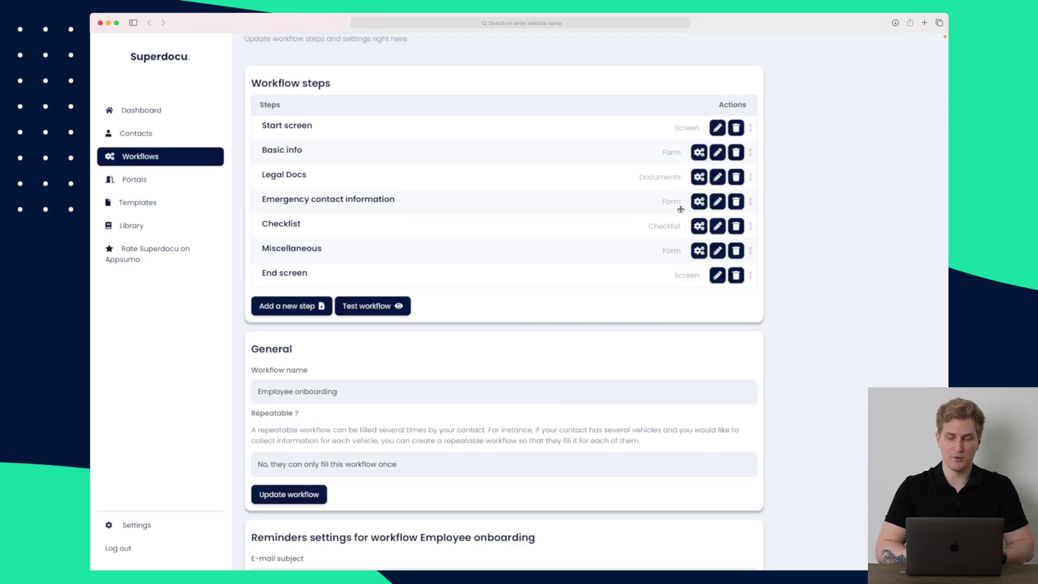
left_click(718, 276)
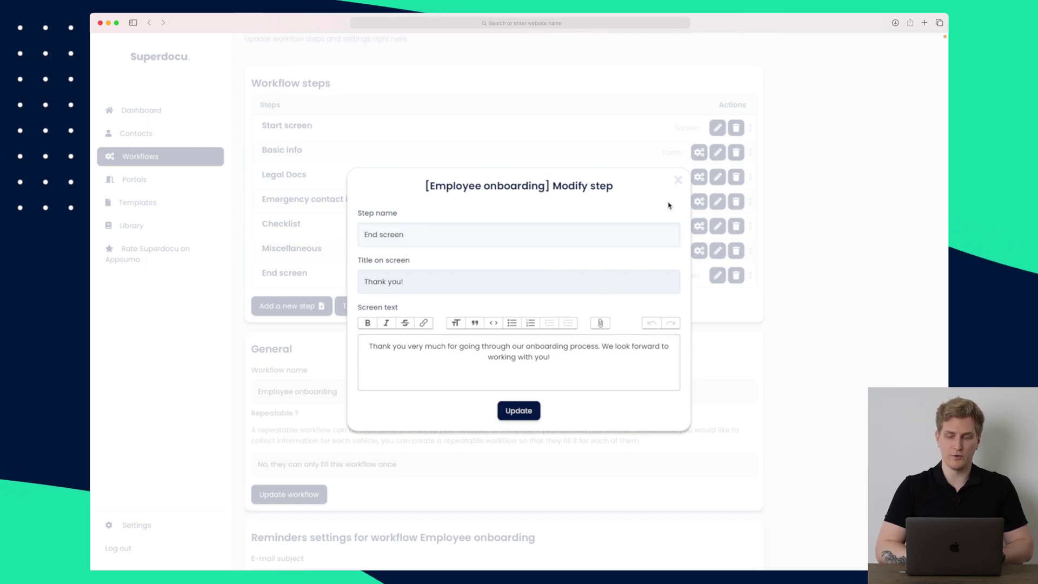
left_click(678, 179)
left_click(719, 128)
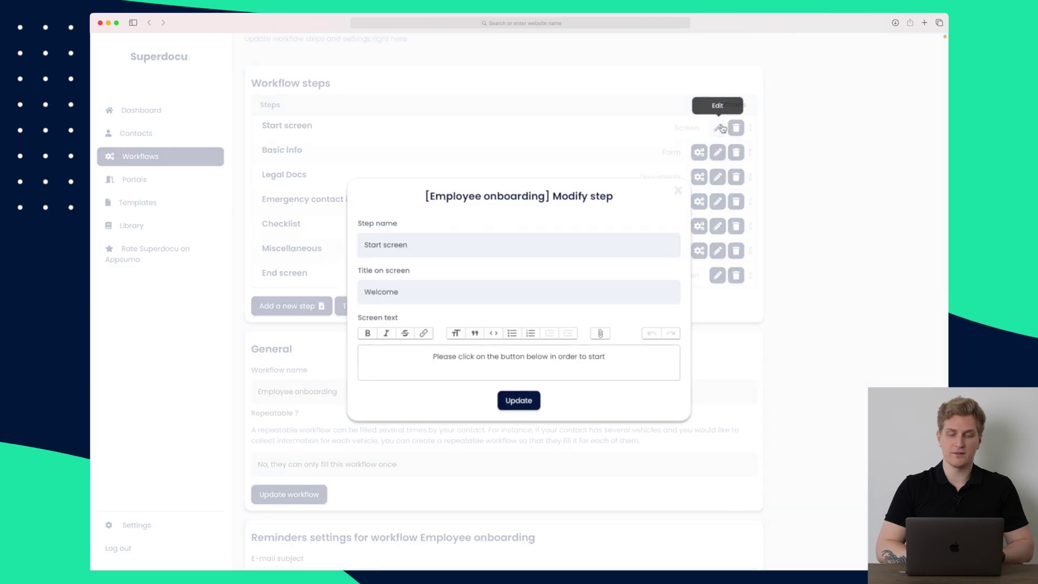
left_click(678, 190)
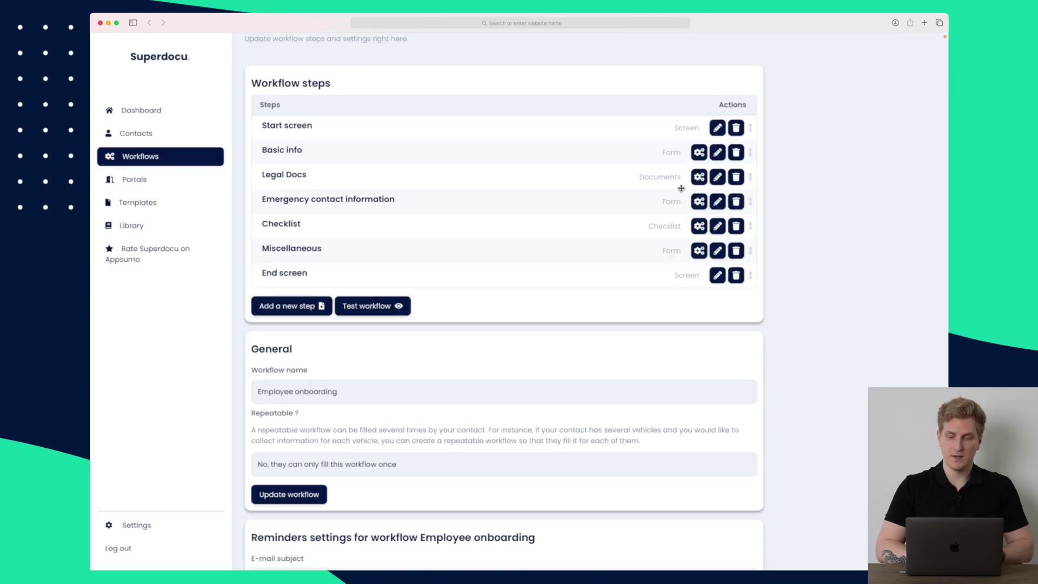
left_click(716, 153)
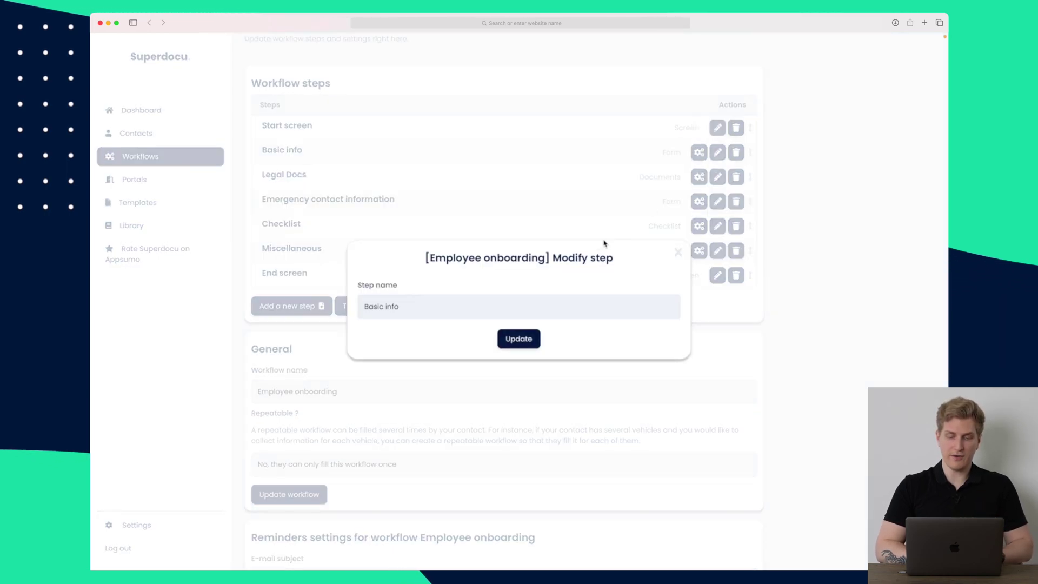
left_click(678, 254)
scroll(698, 162, "up", 3)
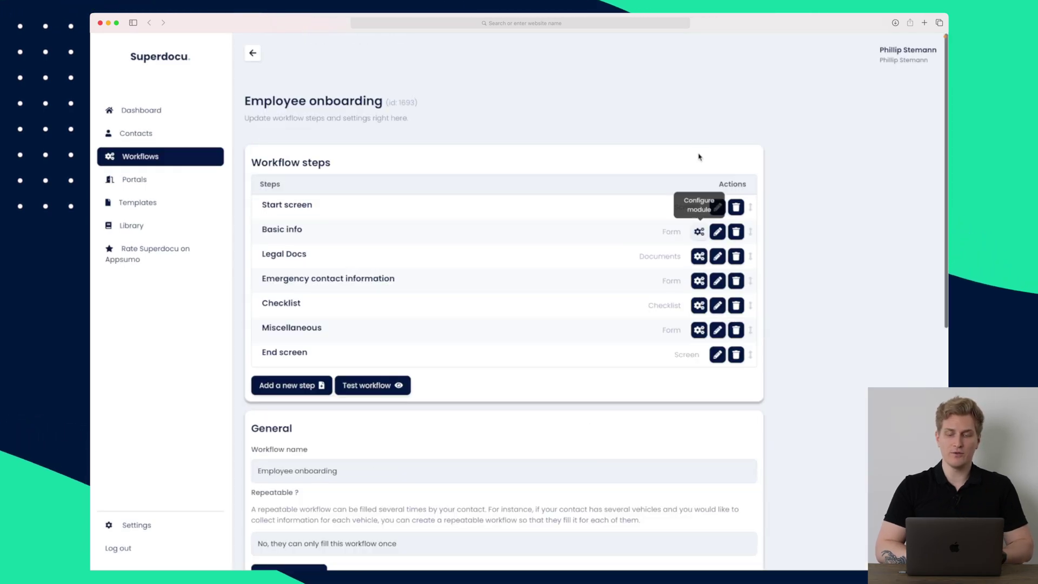
- Open the Basic info form configuration and check new-input types without adding an input
left_click(699, 232)
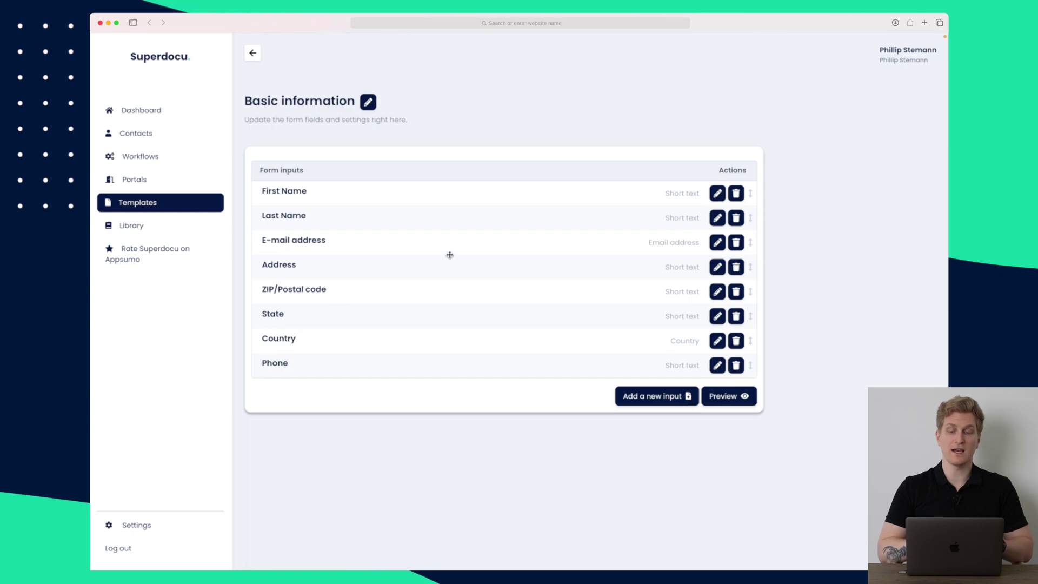
left_click(641, 396)
left_click(430, 278)
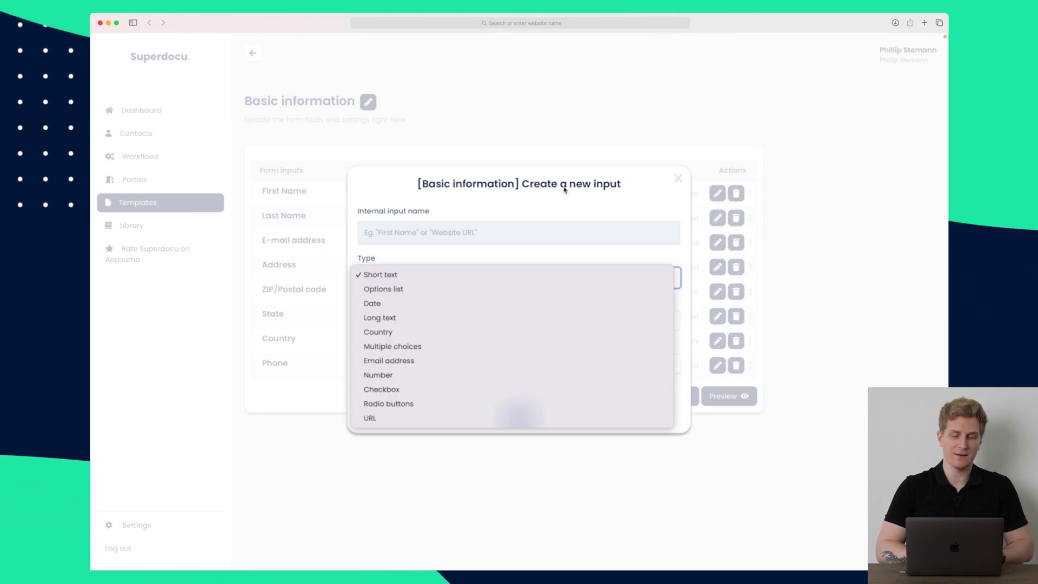
left_click(677, 177)
left_click(678, 178)
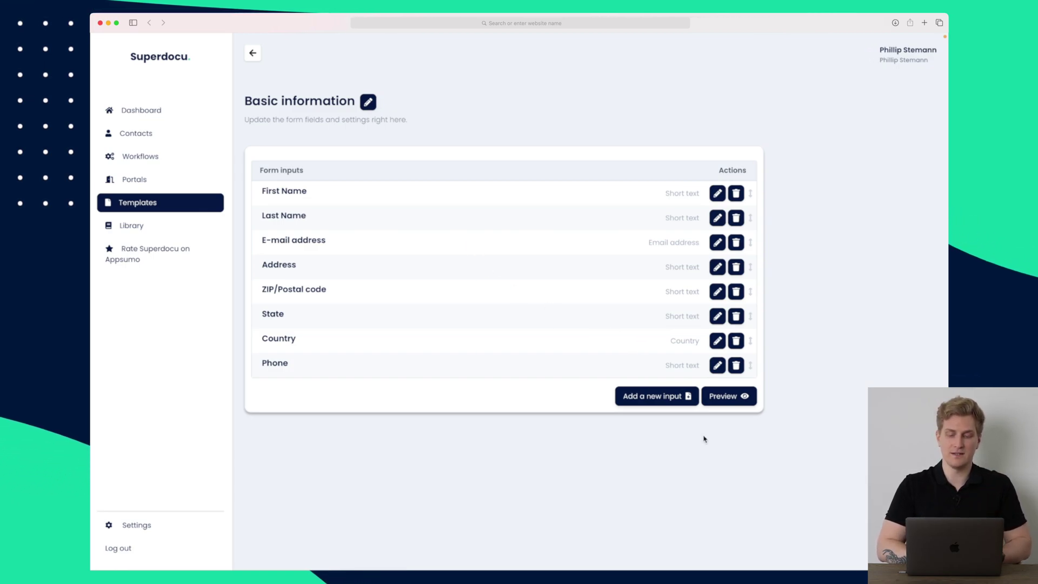
left_click(736, 403)
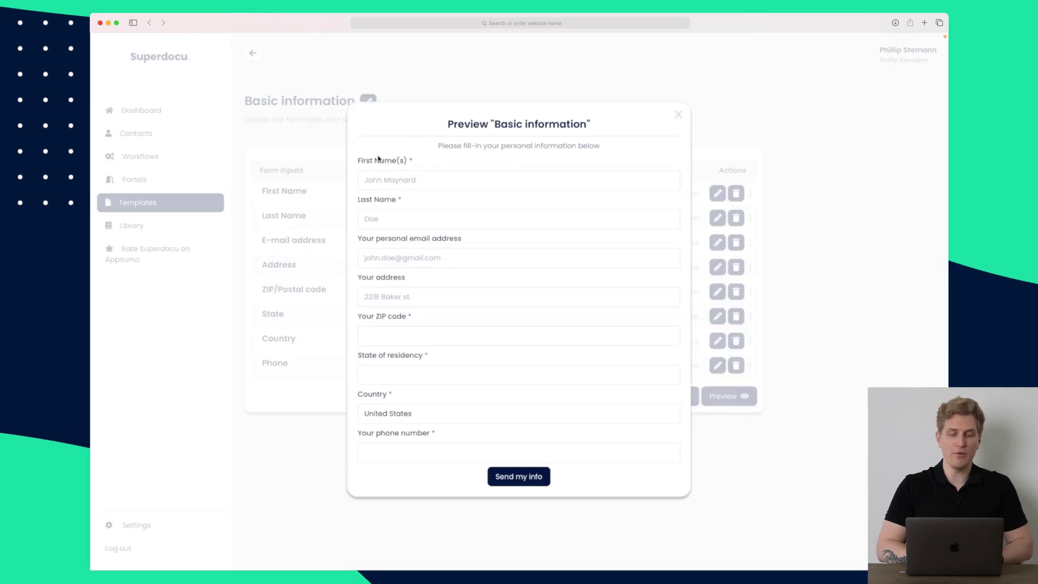
left_click(440, 181)
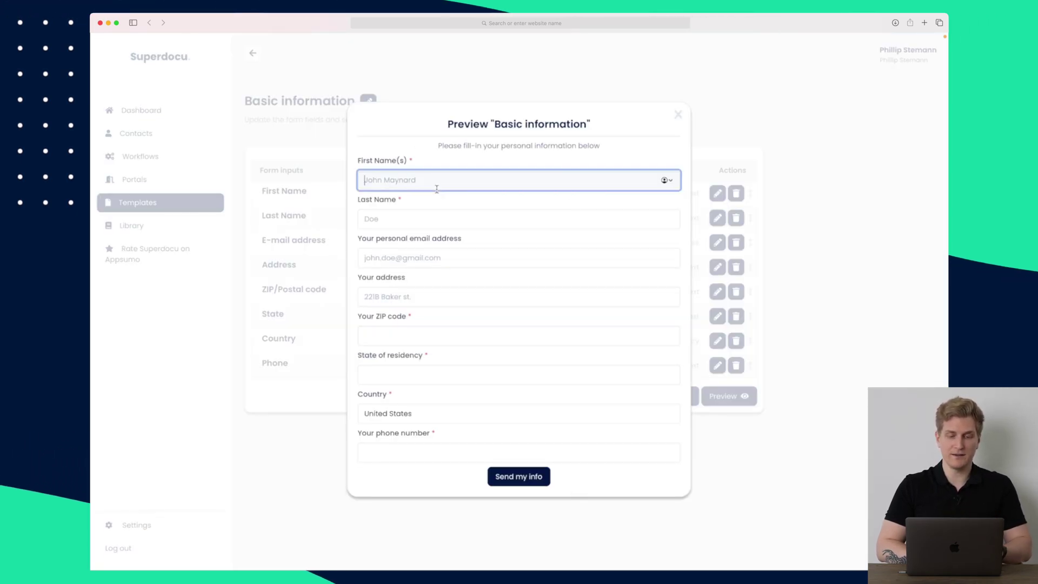
type("fdf")
left_click(411, 216)
type("fdf")
left_click(434, 254)
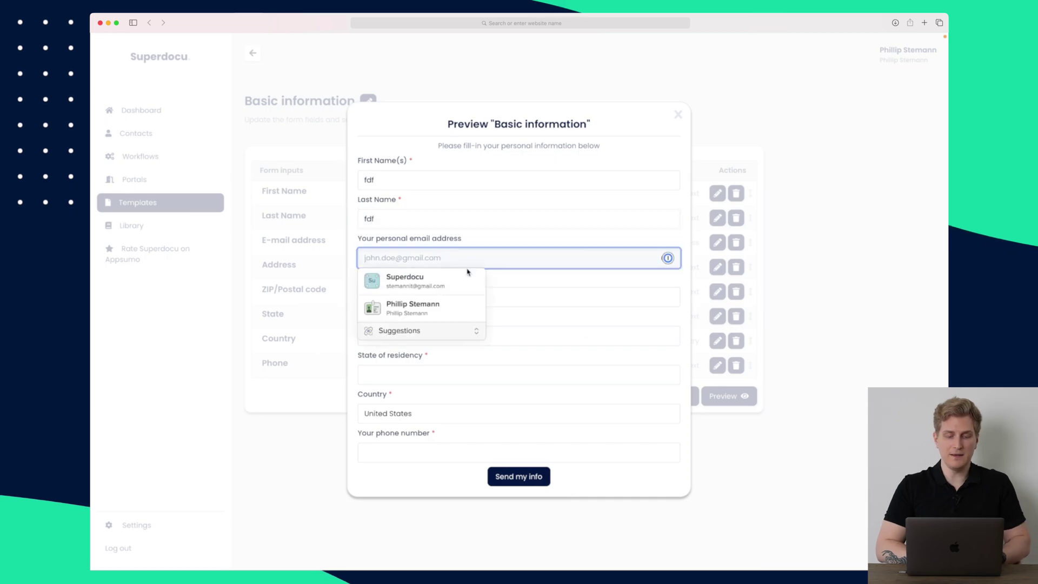
left_click(556, 435)
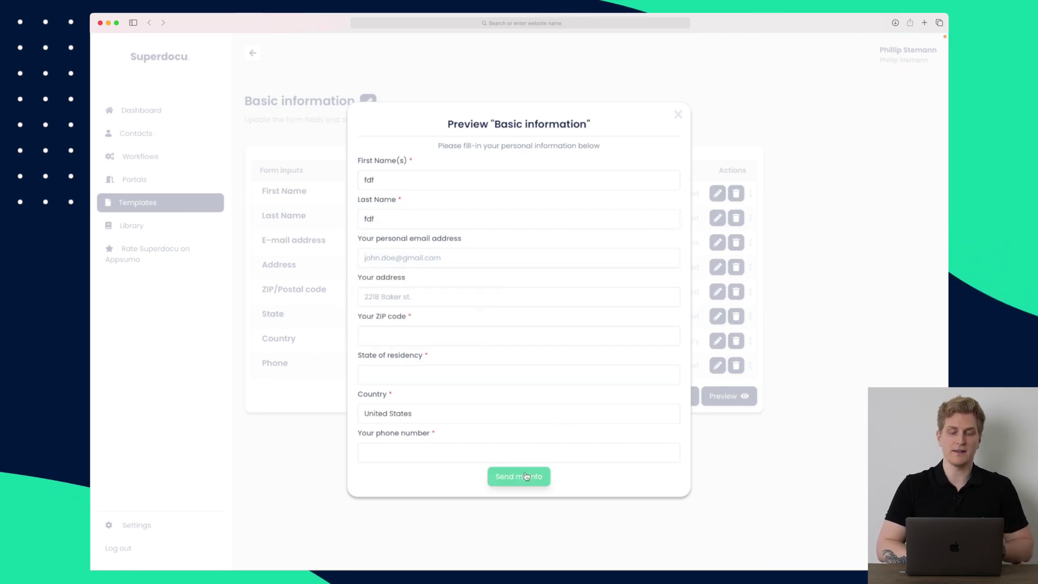
left_click(679, 115)
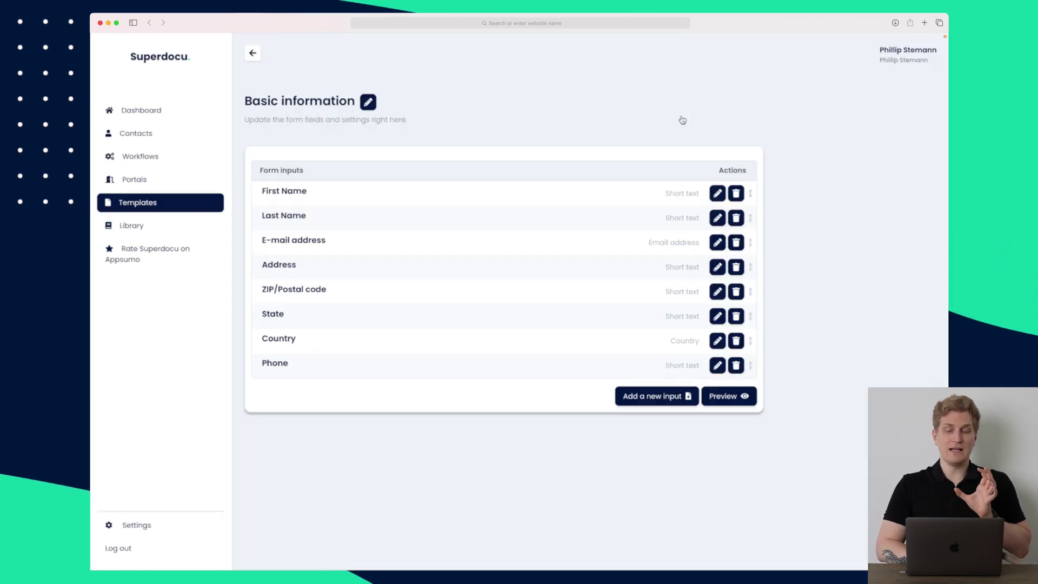
- Open Legal Docs' document list, postponing templates, and review the offer letter request's description
left_click(252, 55)
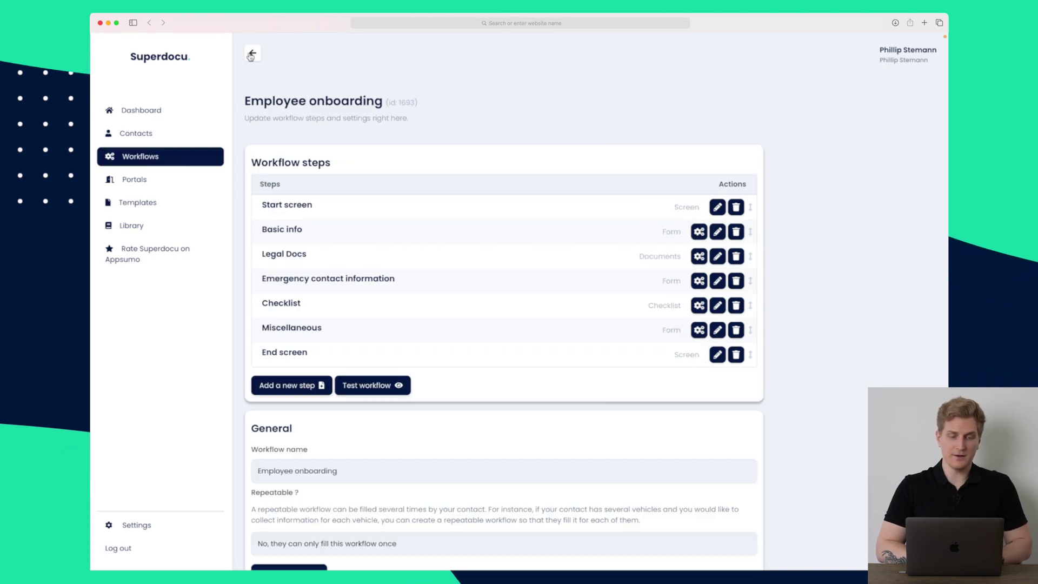
left_click(700, 258)
left_click(527, 337)
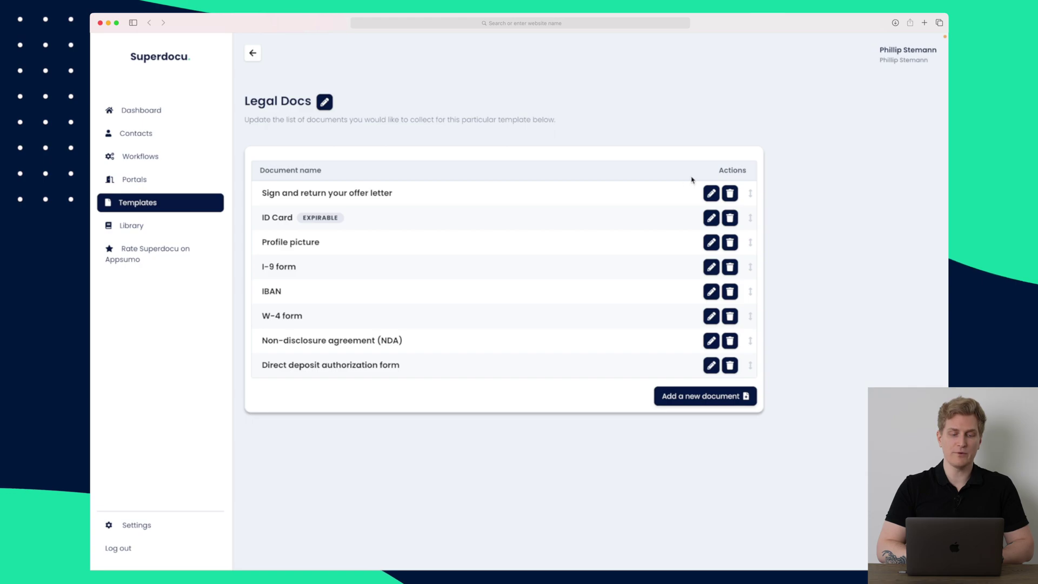
left_click(719, 193)
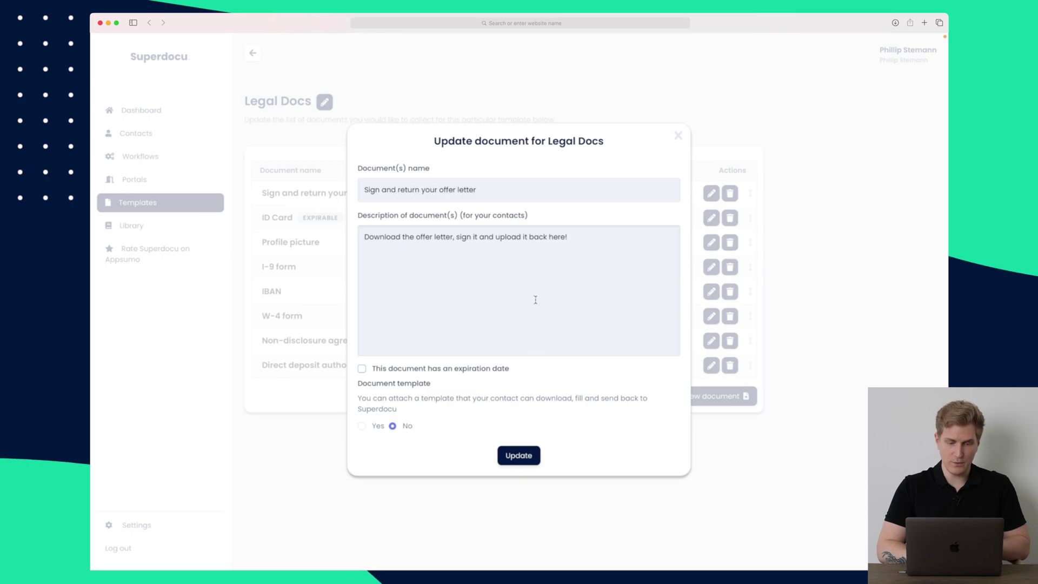
left_click(581, 266)
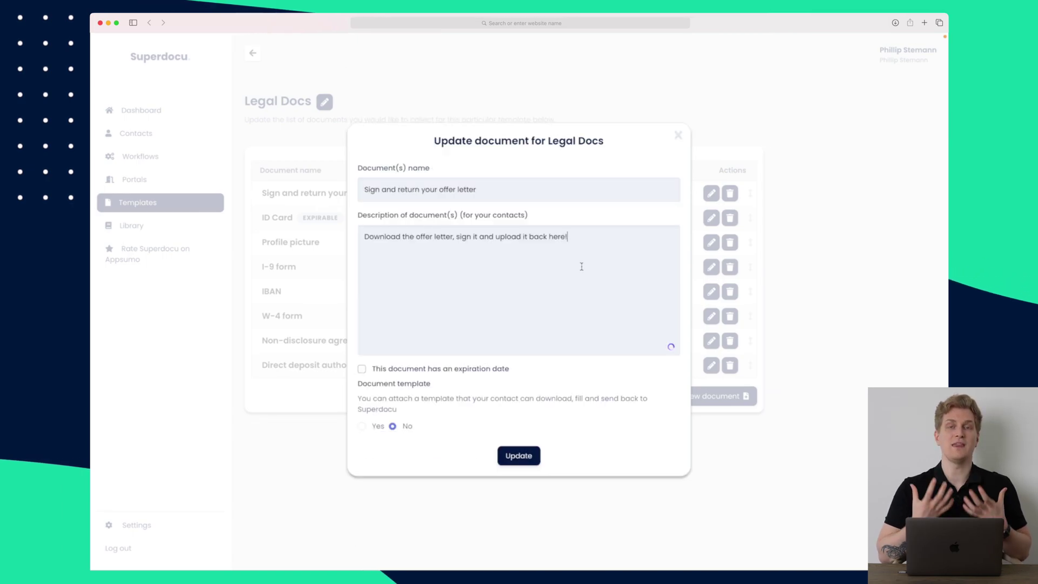
left_click(677, 135)
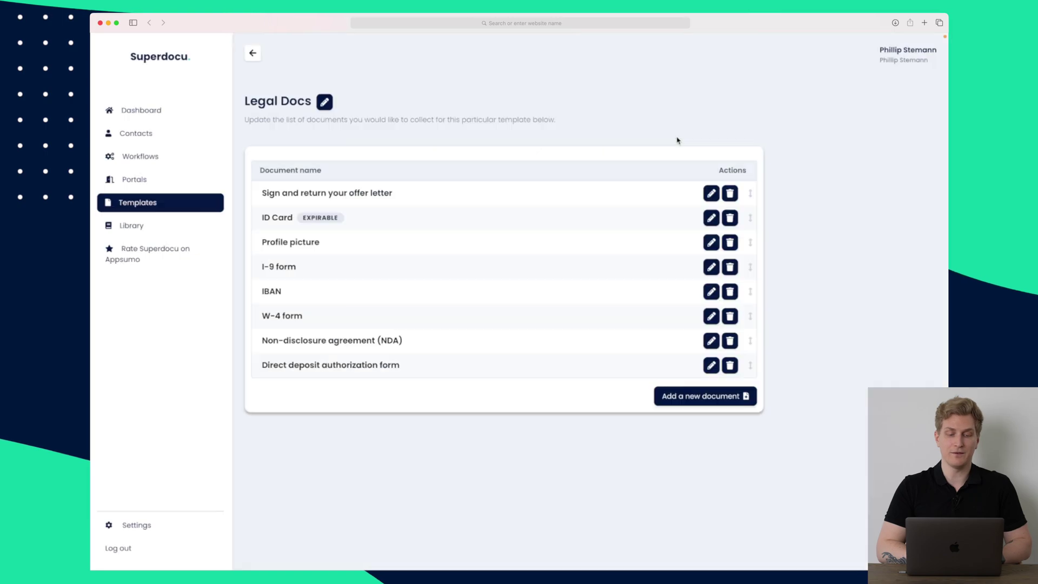
- Inspect the ID Card and IBAN document settings unchanged, then return to the workflow editor
left_click(710, 219)
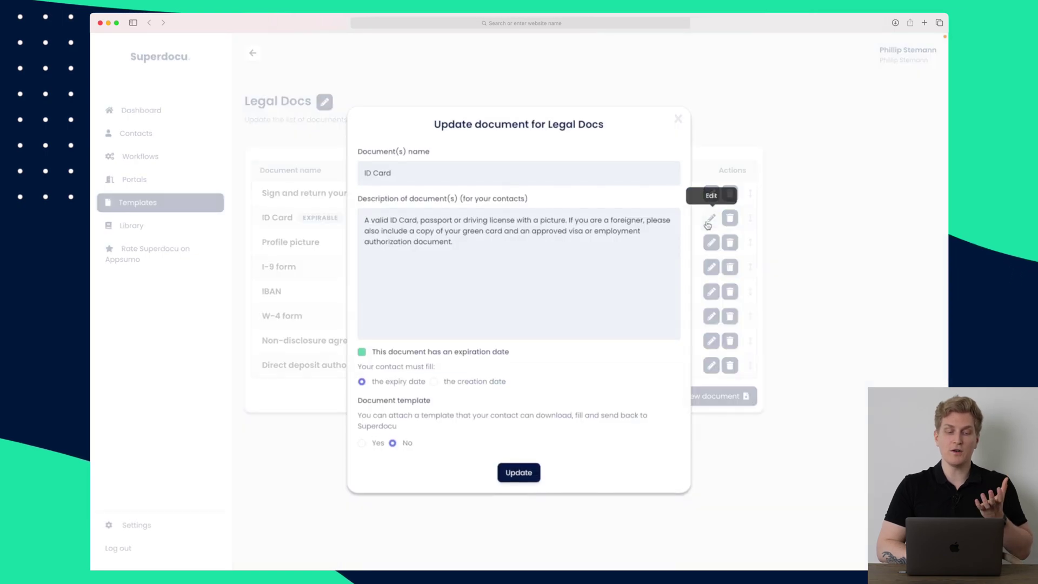
left_click(678, 119)
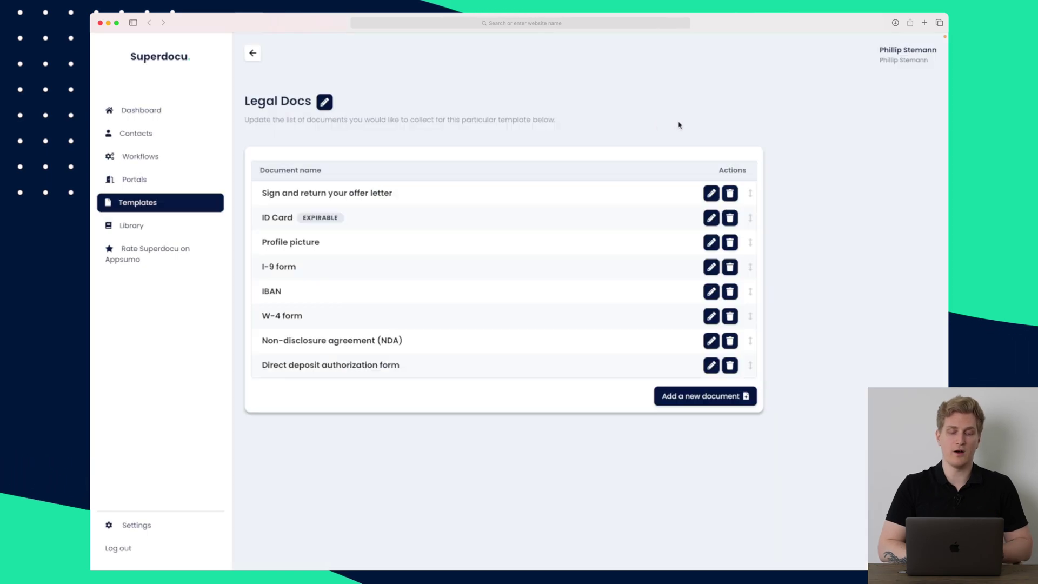
left_click(711, 292)
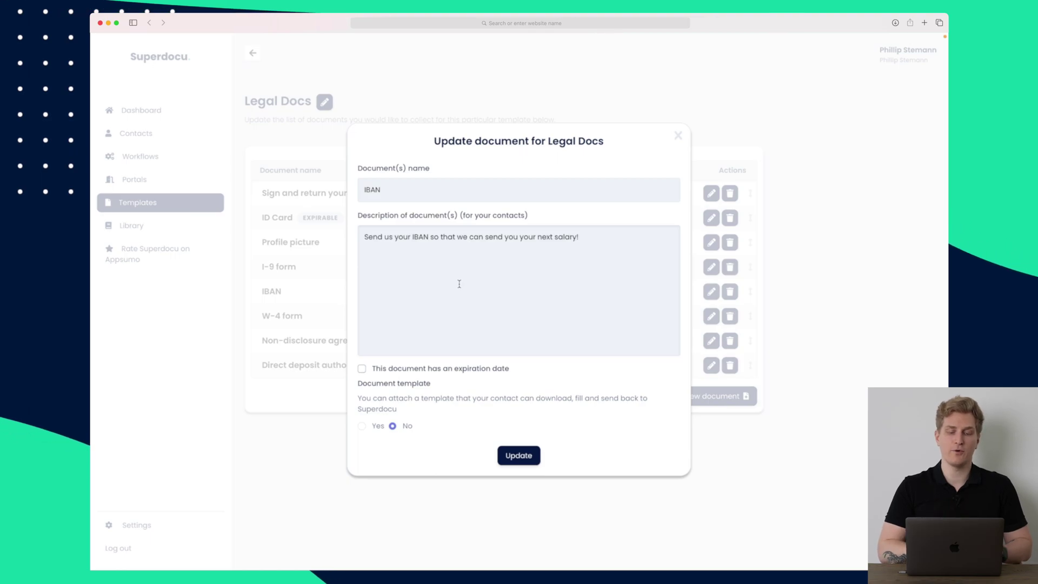
left_click(678, 136)
left_click(254, 52)
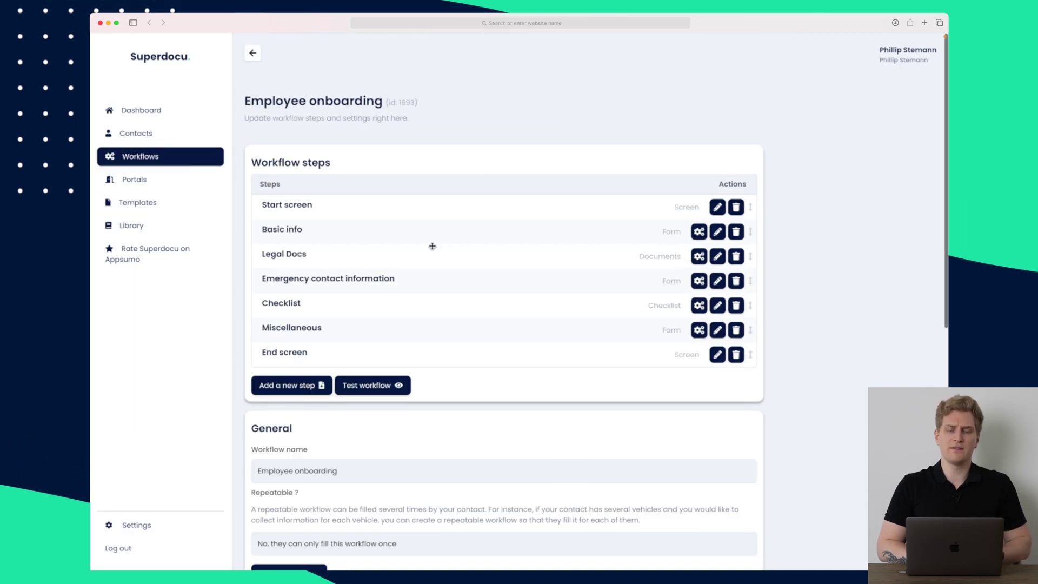
- Preview the Reminders e-mail with its 'still waiting for some information' message
scroll(433, 245, "down", 3)
scroll(432, 246, "down", 5)
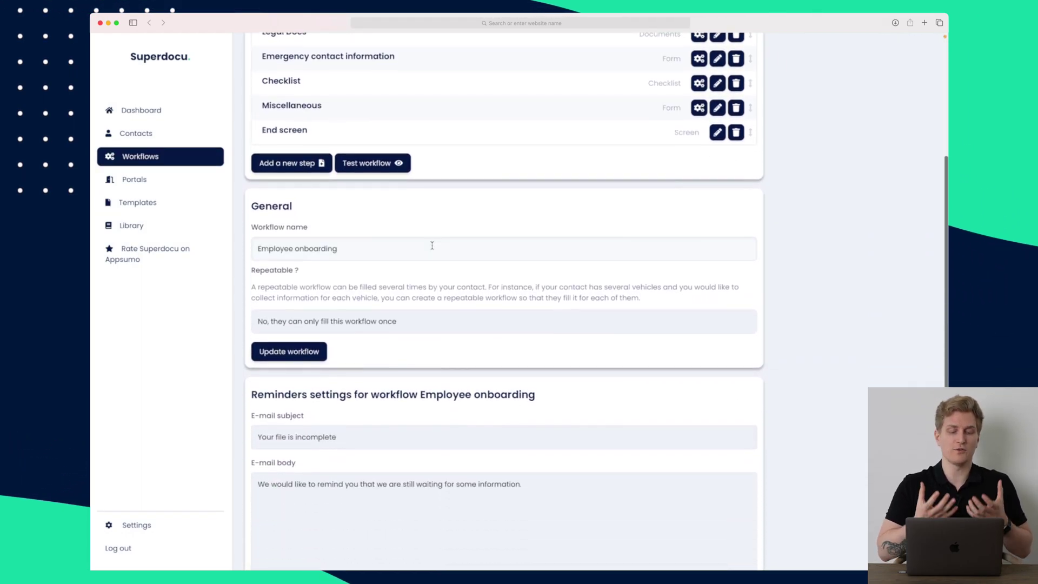
scroll(432, 245, "down", 2)
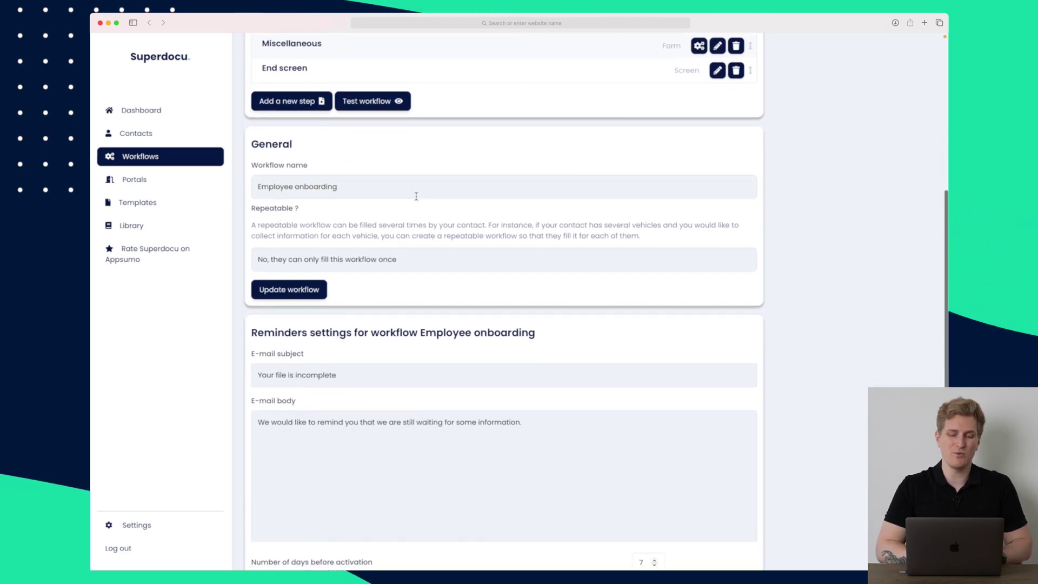
scroll(355, 249, "down", 1)
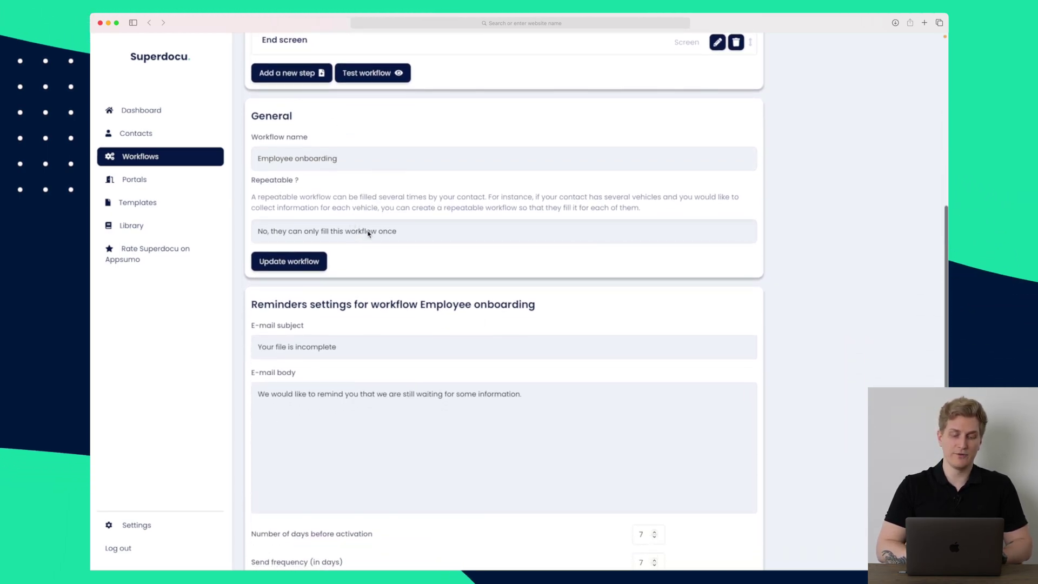
scroll(317, 232, "down", 1)
scroll(305, 145, "down", 4)
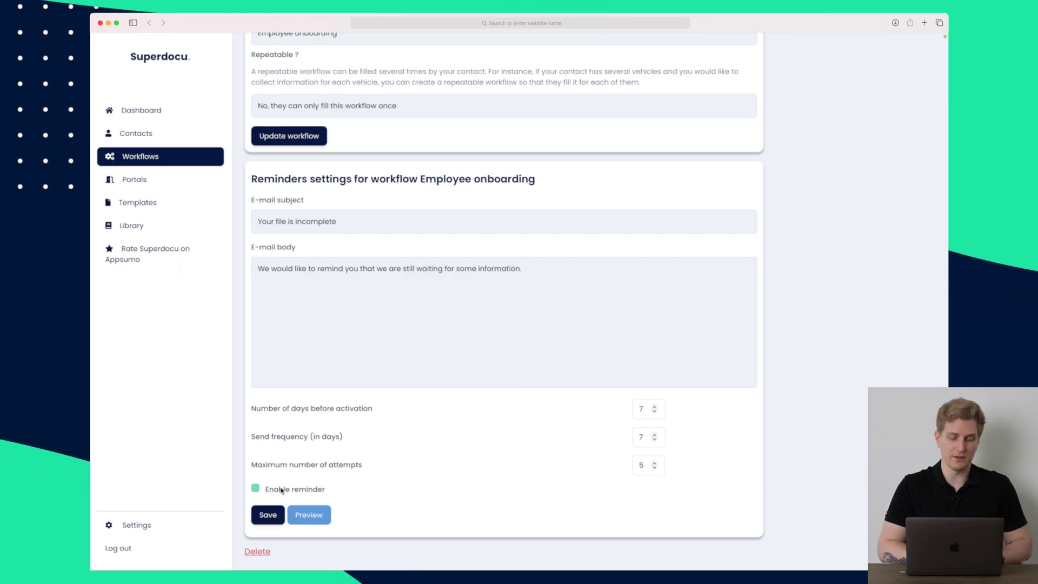
left_click(312, 522)
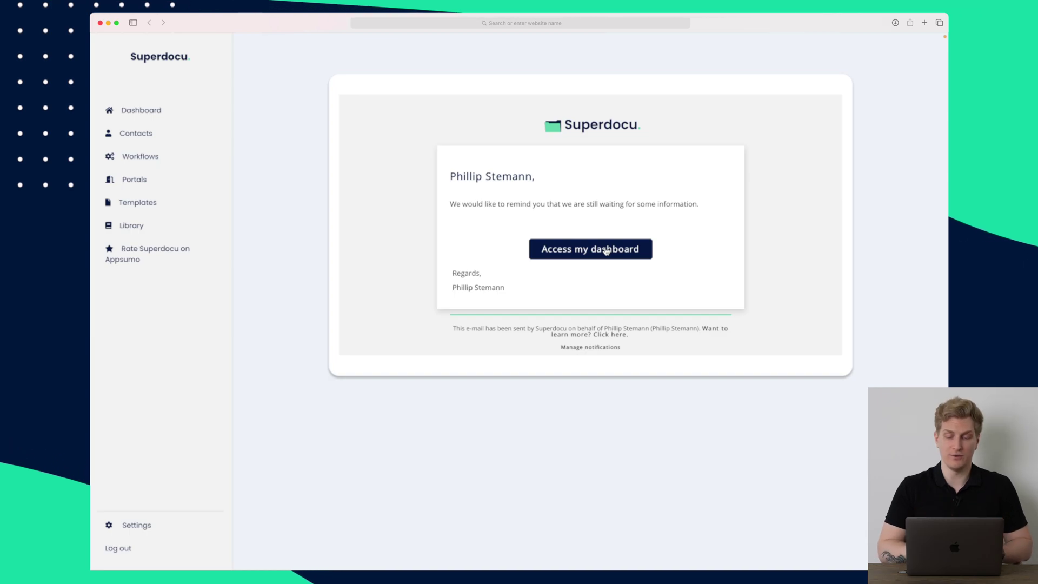
- Open the Employee onboarding portal settings and copy its public URL under Publishing
left_click(164, 176)
scroll(158, 176, "up", 10)
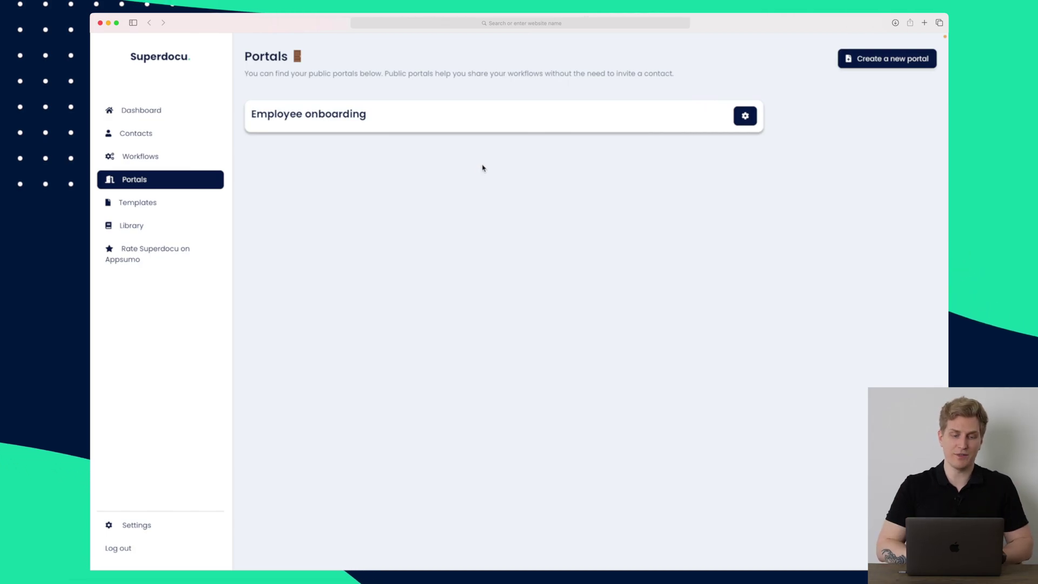
left_click(745, 116)
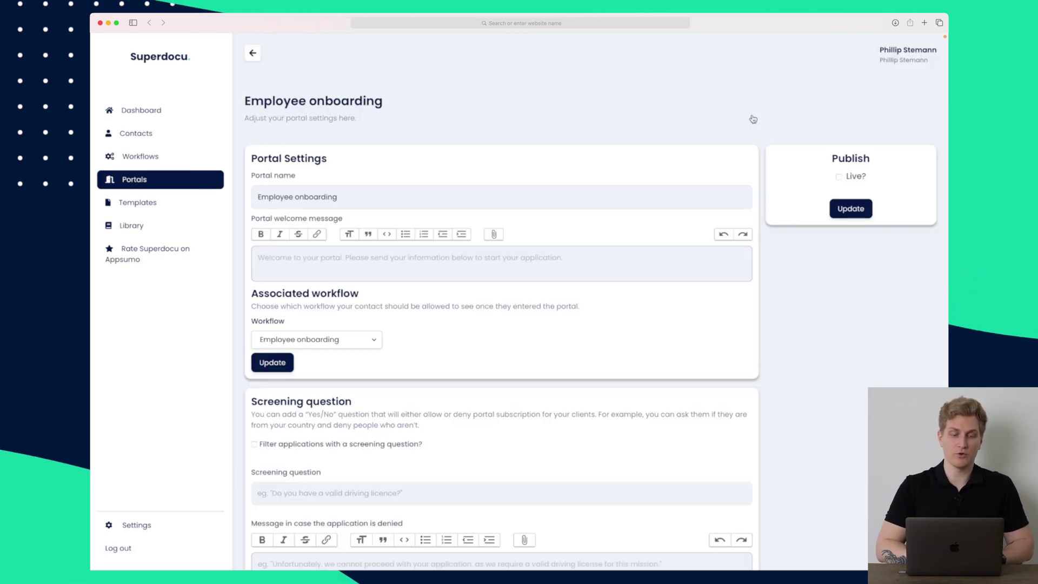
scroll(472, 126, "down", 2)
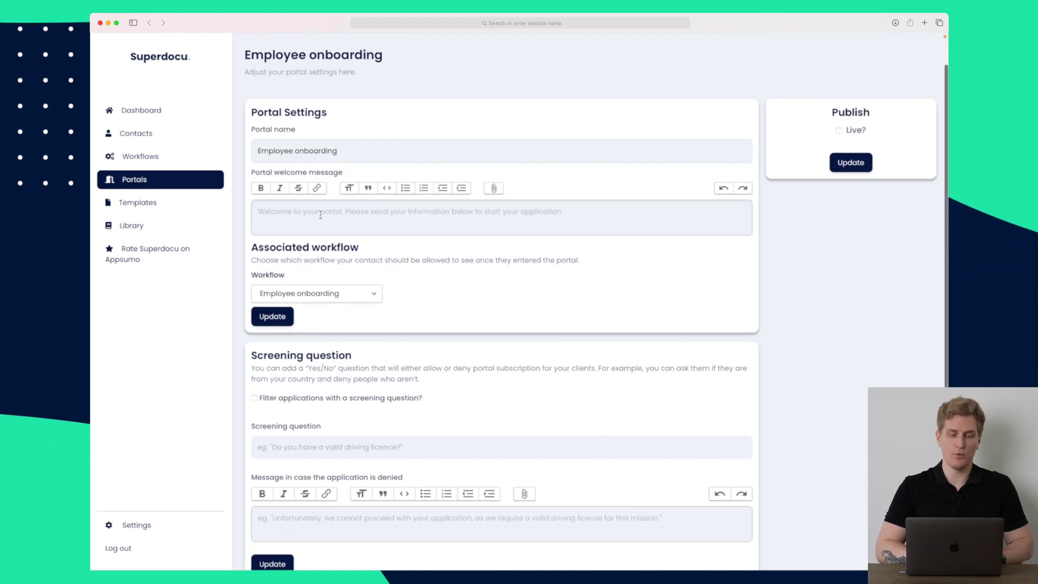
scroll(328, 218, "down", 3)
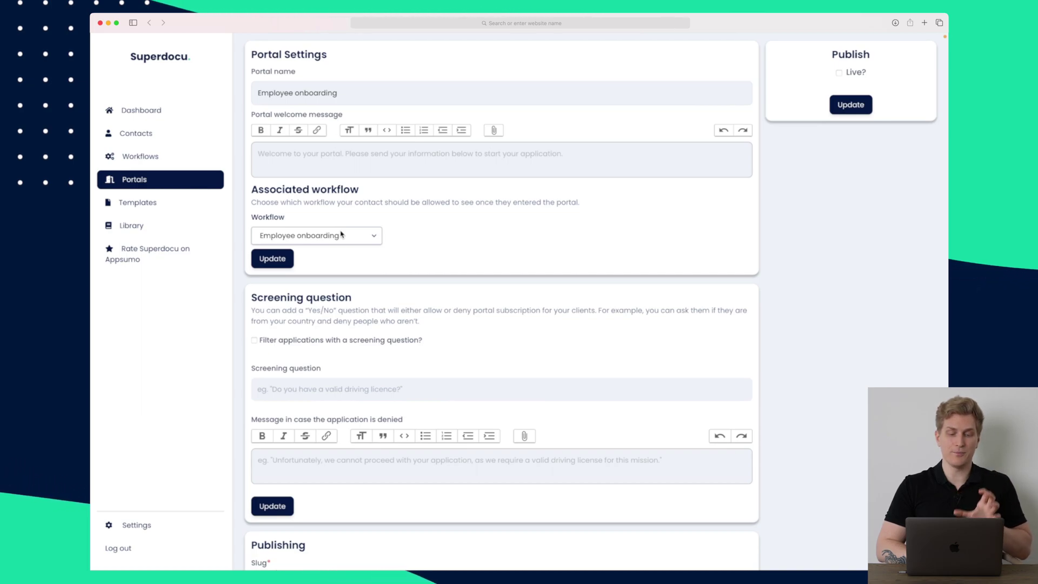
scroll(340, 234, "down", 3)
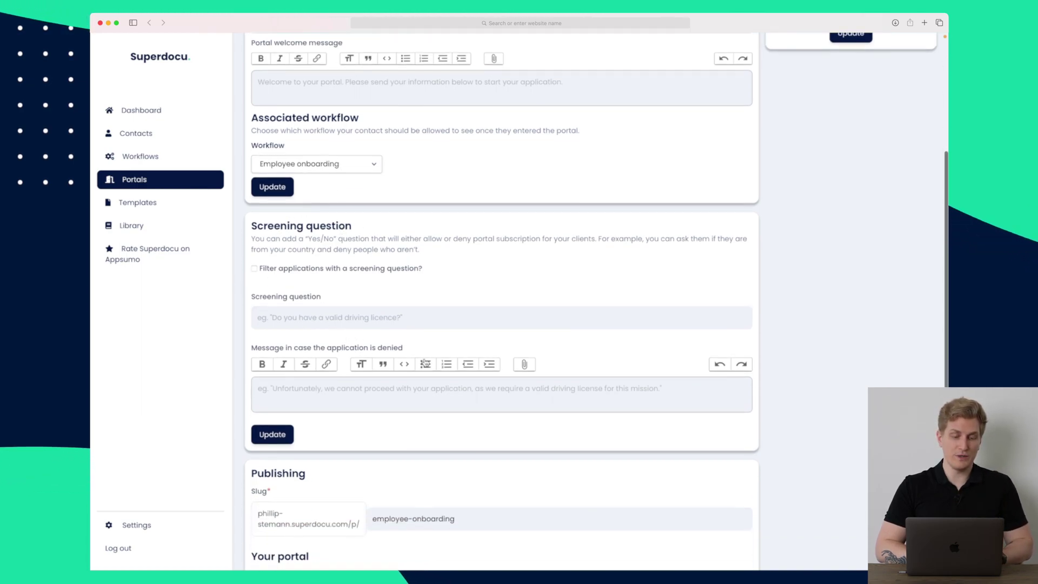
scroll(433, 351, "down", 4)
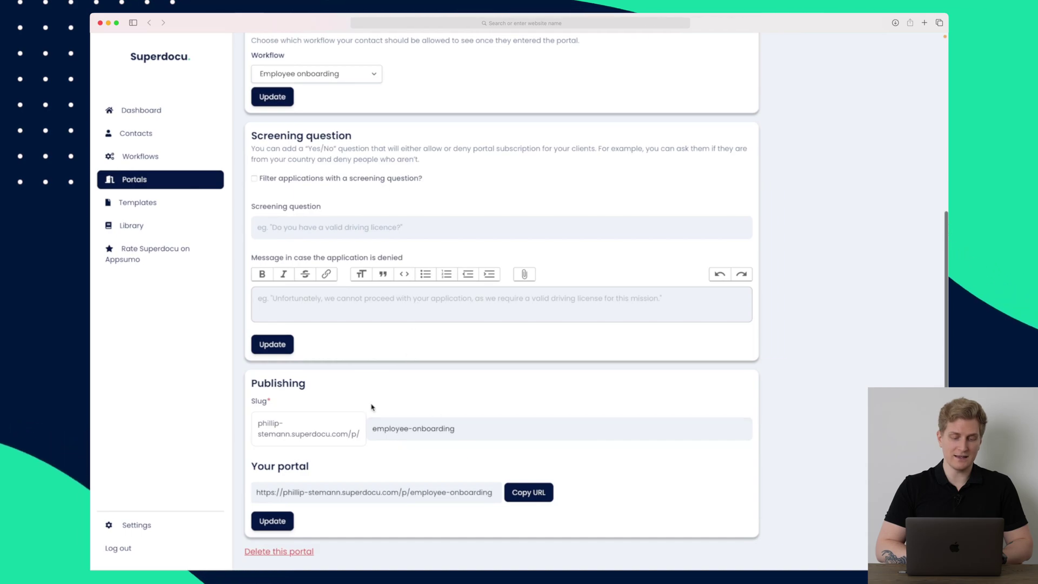
left_click(529, 493)
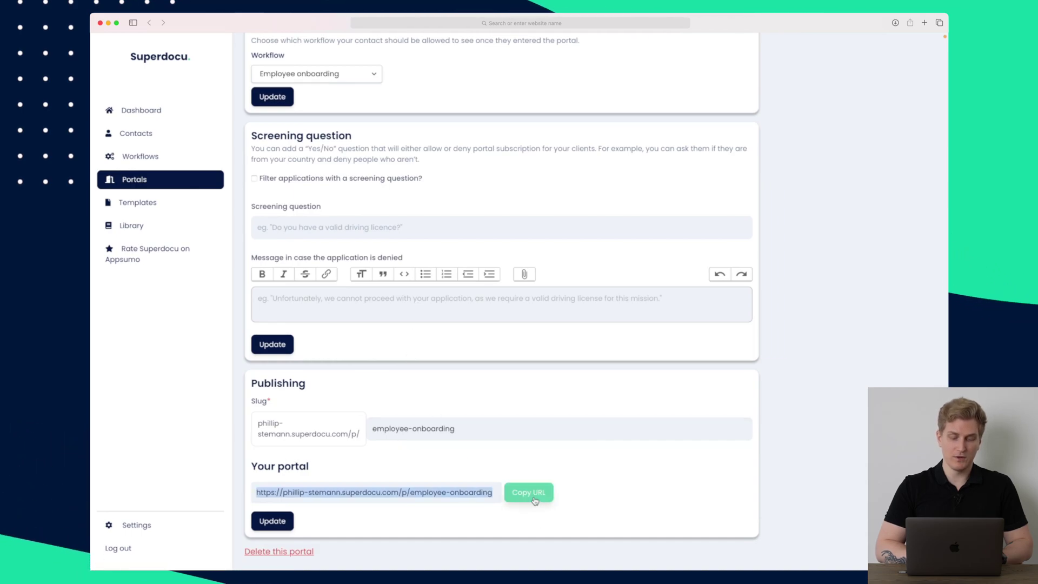
scroll(534, 500, "up", 12)
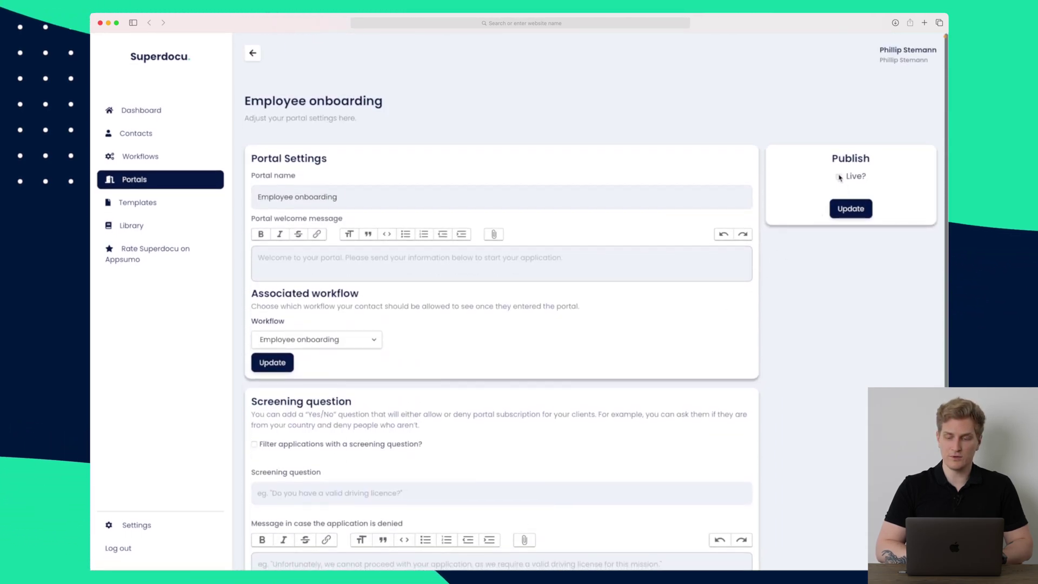
- Make the Employee onboarding portal live, then enter it by giving consent
left_click(839, 176)
left_click(850, 209)
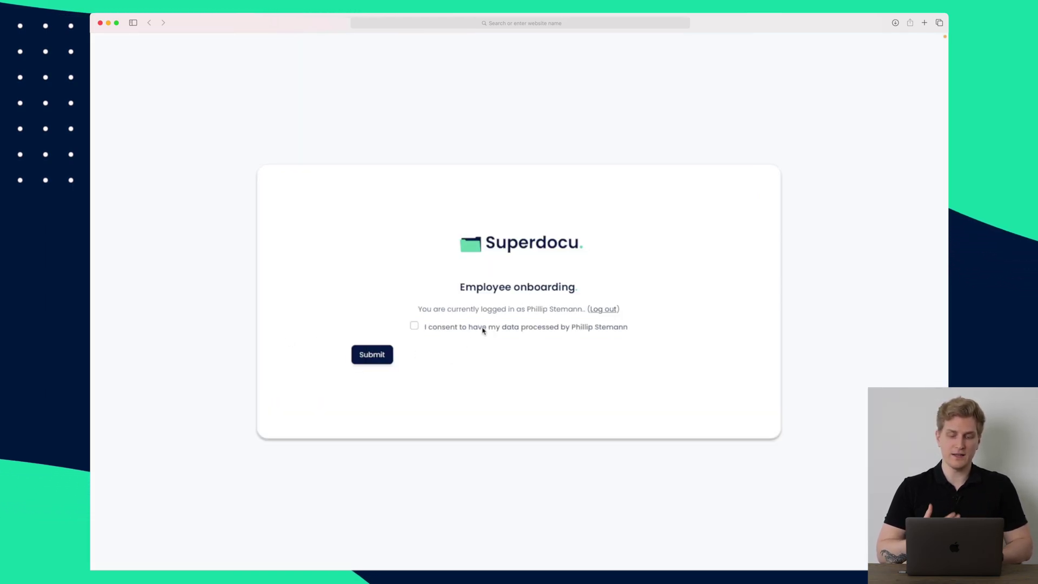
left_click(371, 355)
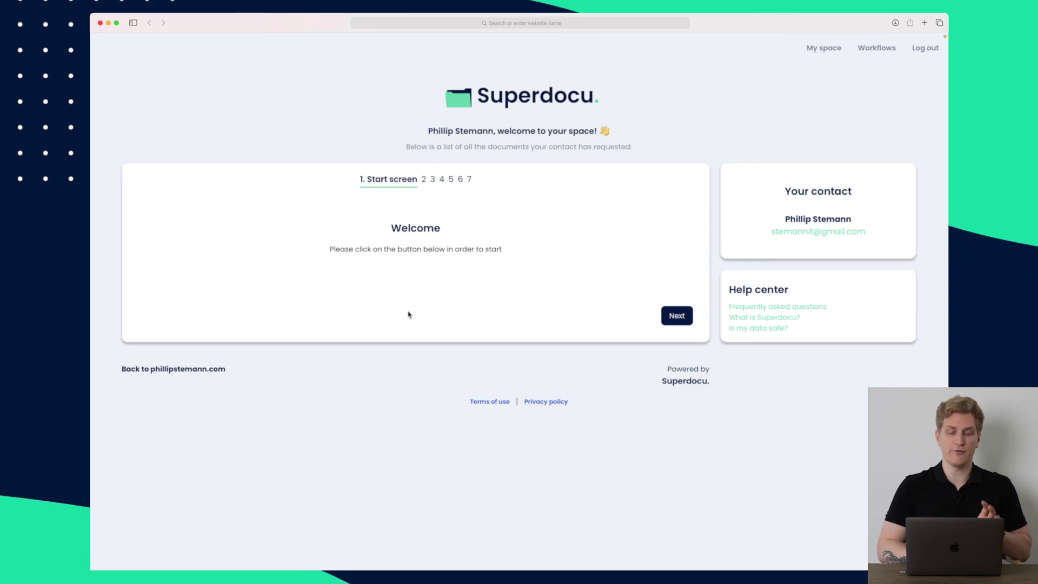
- Move the portal to Basic info, start the new hire's first name, and continue
left_click(684, 317)
scroll(482, 241, "down", 2)
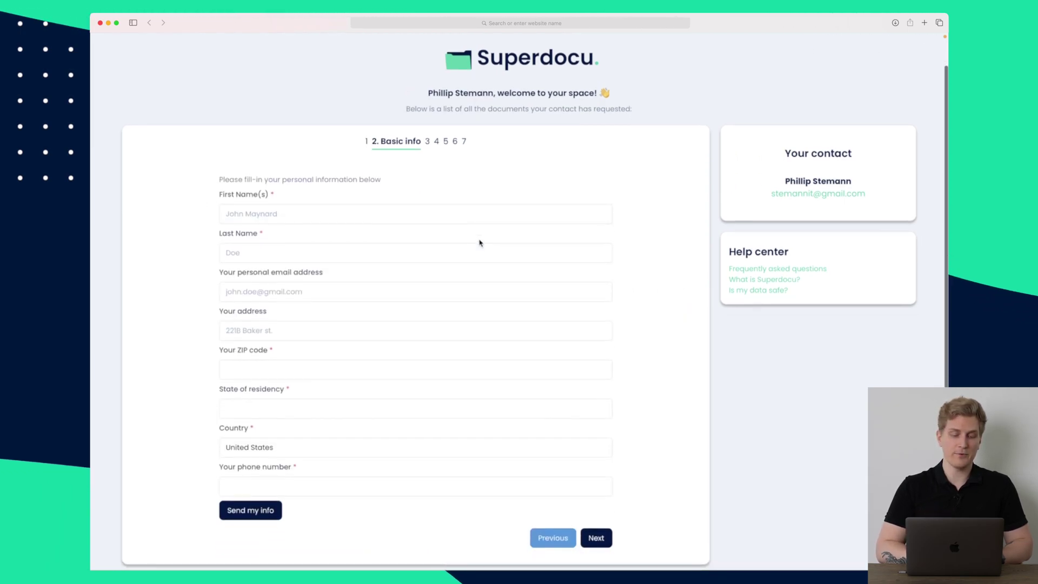
left_click(273, 214)
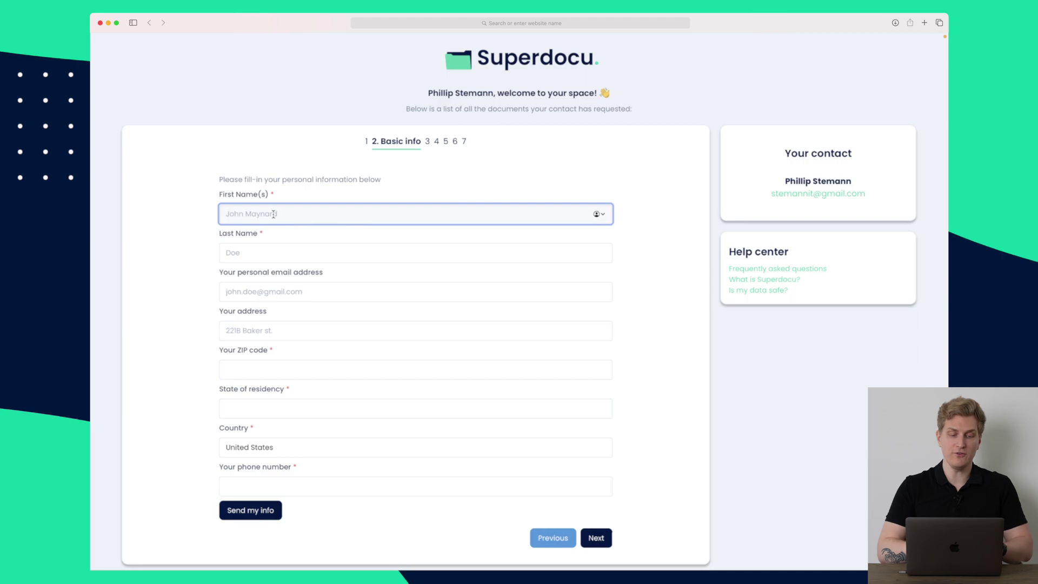
left_click(595, 537)
- Read the Legal Docs offer letter instructions and advance to Emergency contact information
scroll(521, 355, "down", 2)
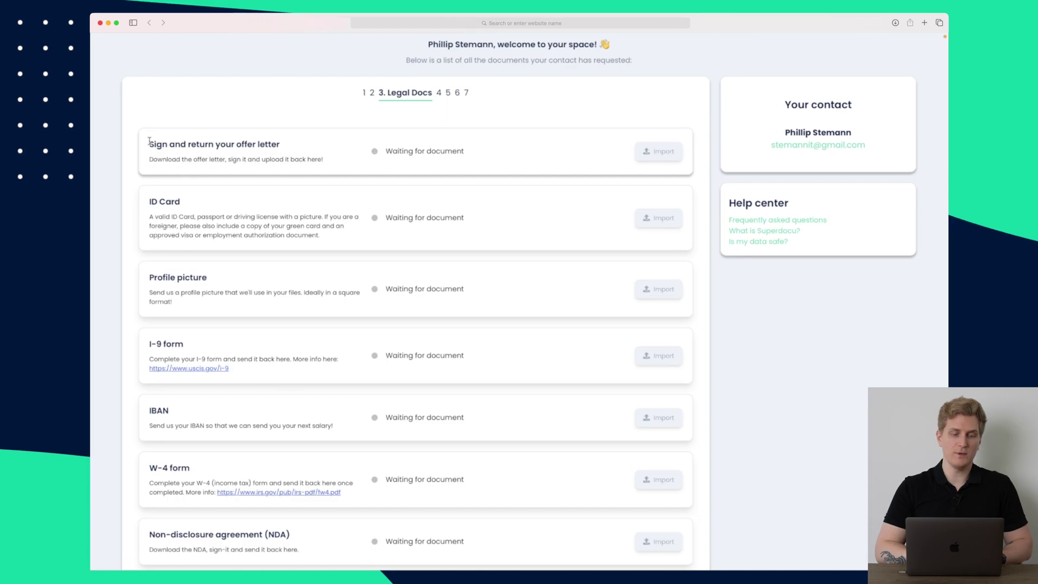
left_click_drag(150, 141, 278, 144)
left_click(245, 159)
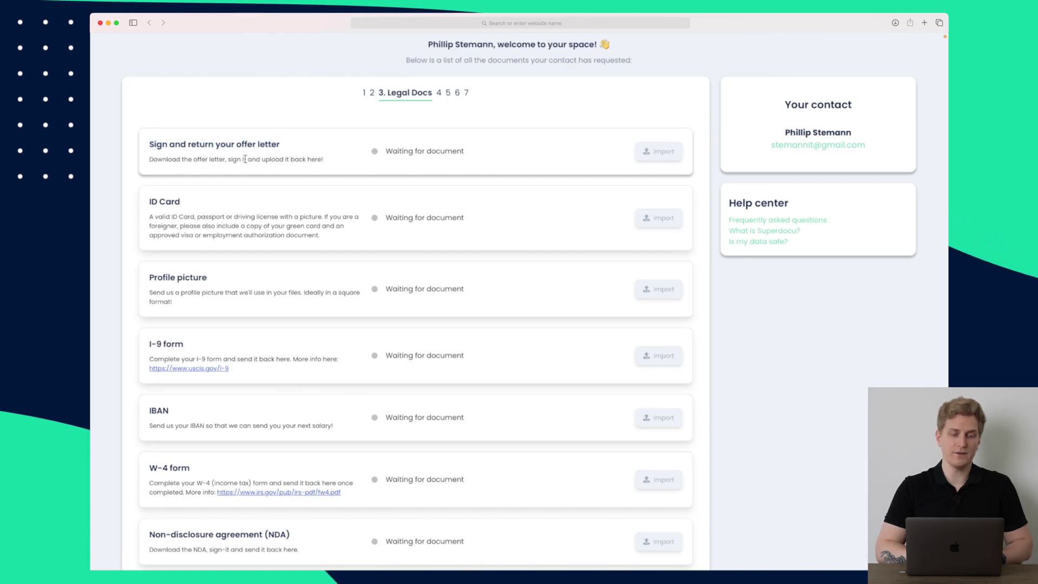
left_click_drag(153, 158, 257, 158)
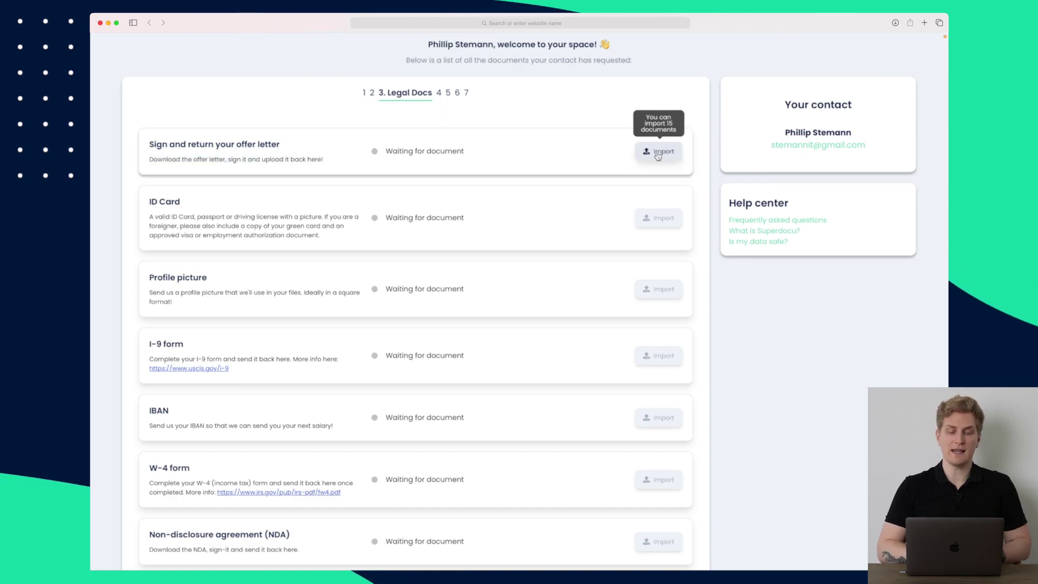
scroll(342, 185, "down", 1)
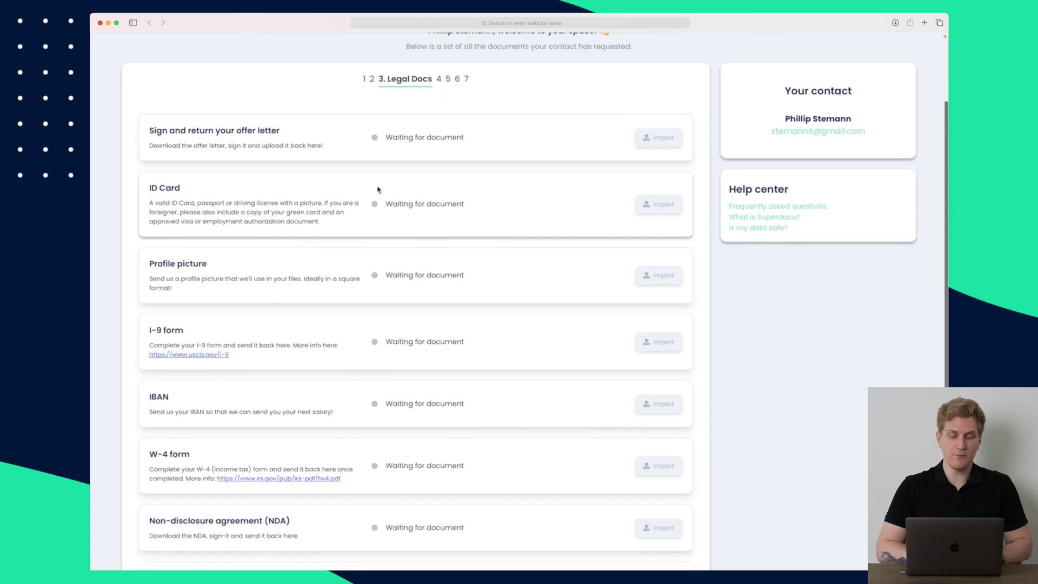
scroll(584, 301, "down", 3)
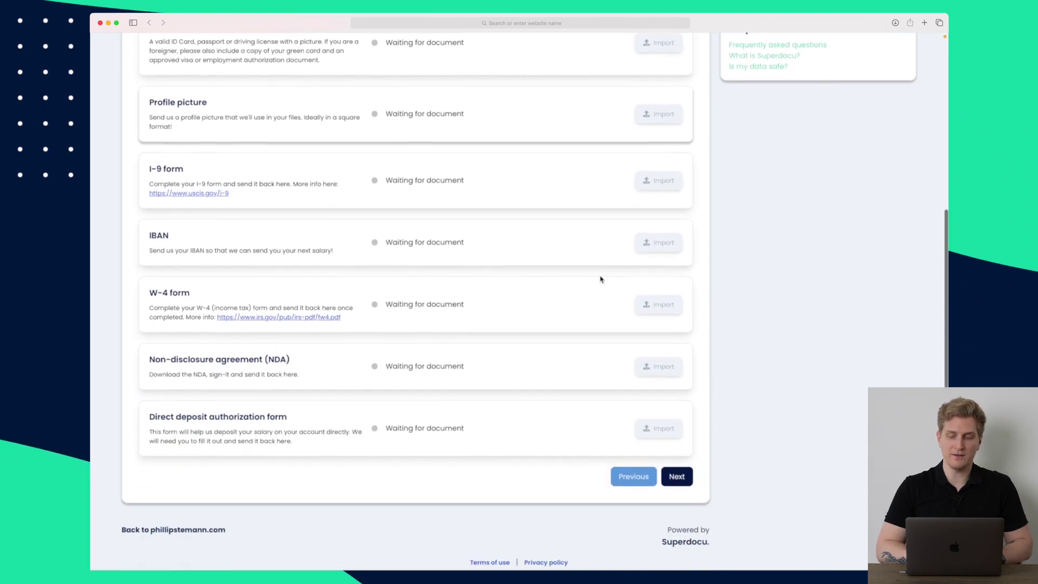
left_click(681, 476)
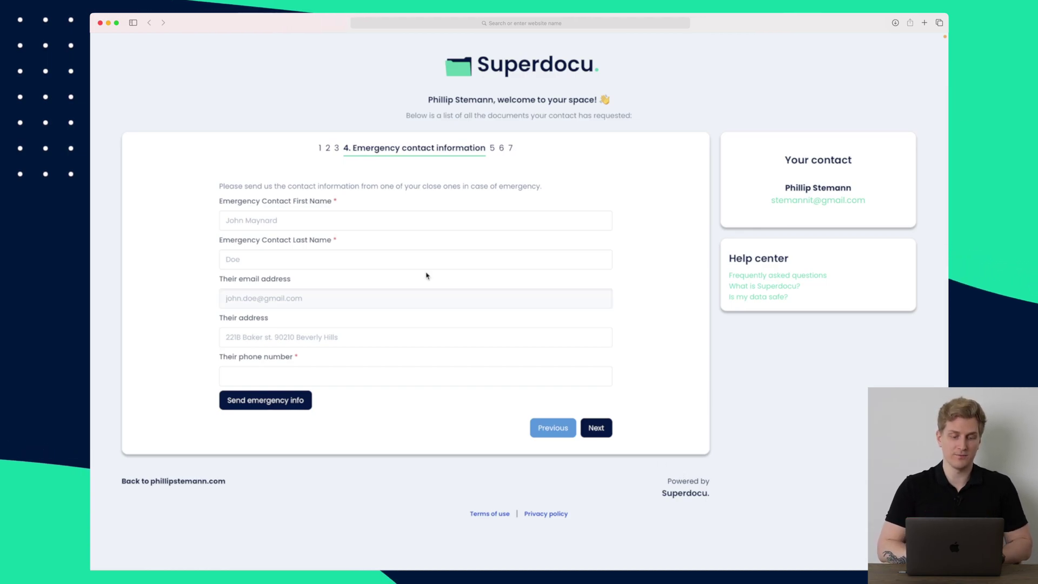
- Fill in and send test emergency contact details, then return to step 3, Legal Docs
left_click(346, 220)
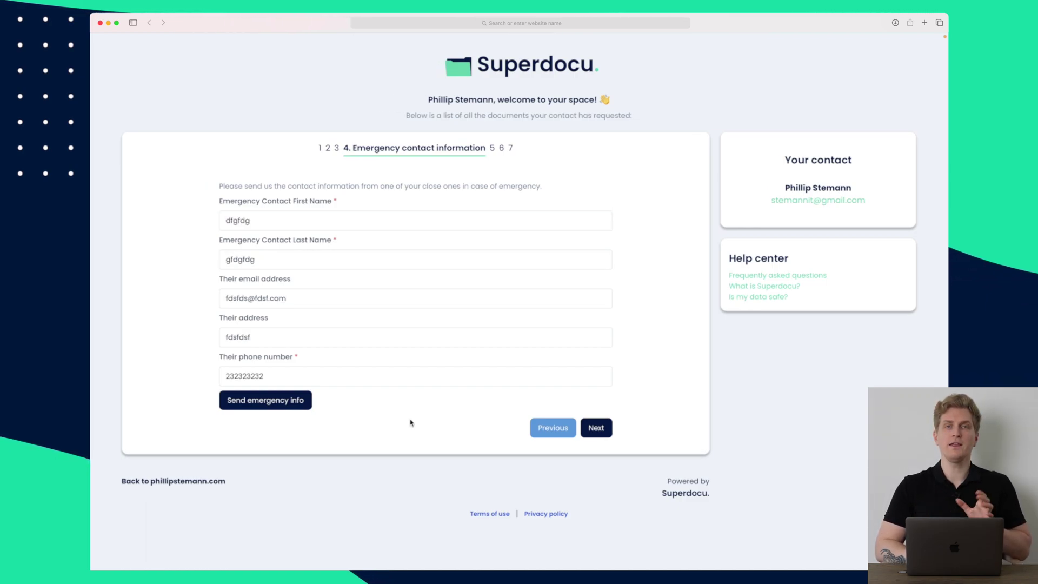
left_click(274, 410)
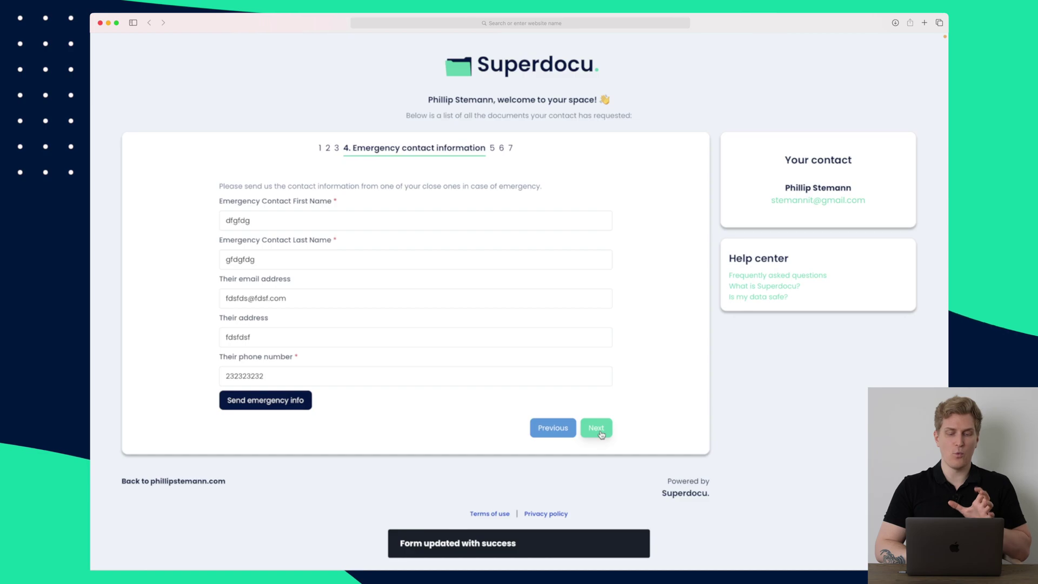
left_click(552, 427)
- Step back from the Legal Docs form to the Basic info step
scroll(562, 431, "down", 5)
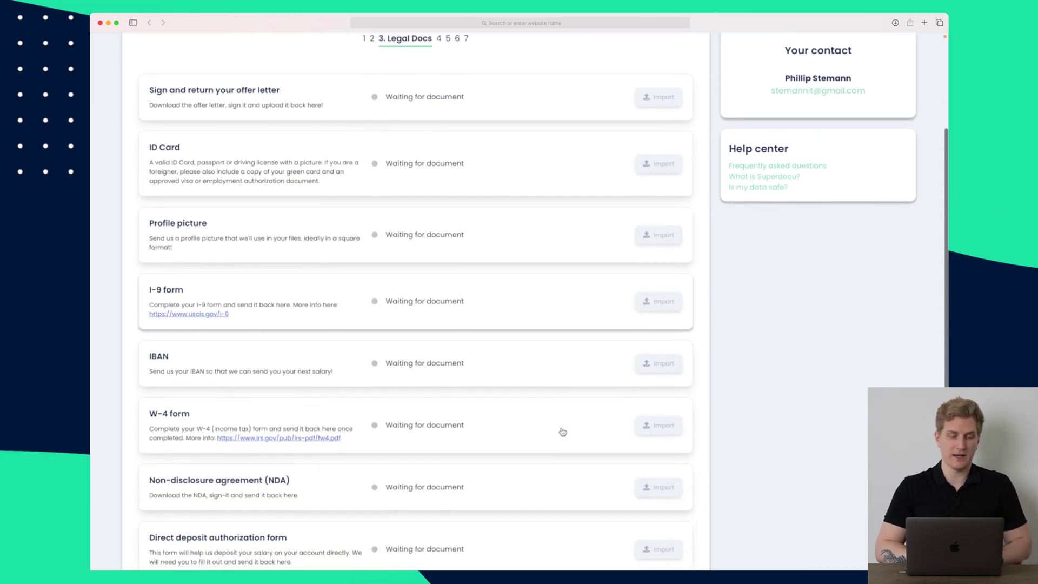
scroll(562, 430, "down", 1)
left_click(631, 480)
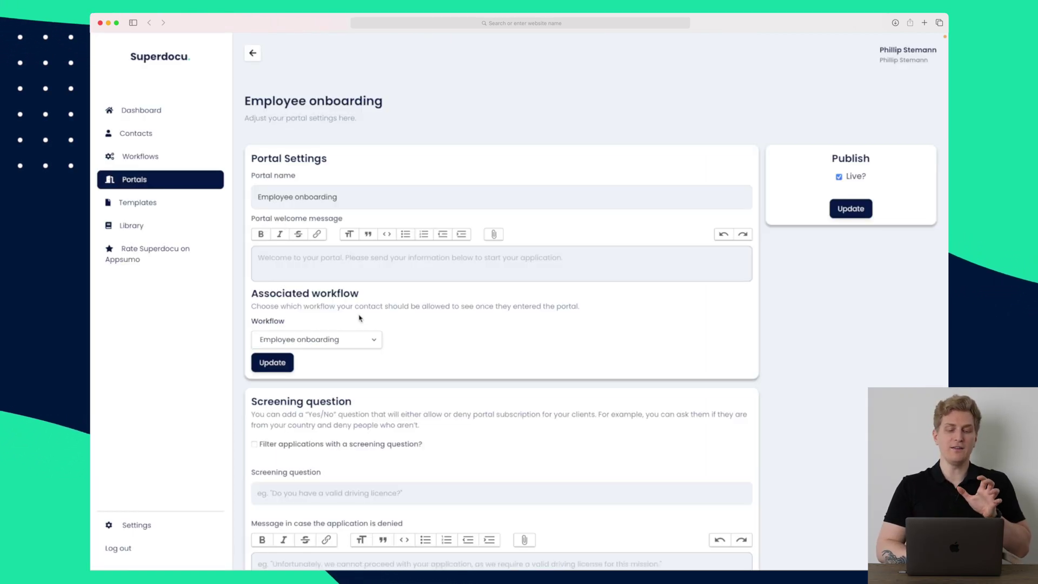
- Show the Templates page listing Basic information, Legal Docs, Emergency, onboarding checklist and Misc
scroll(359, 318, "down", 2)
scroll(359, 317, "up", 2)
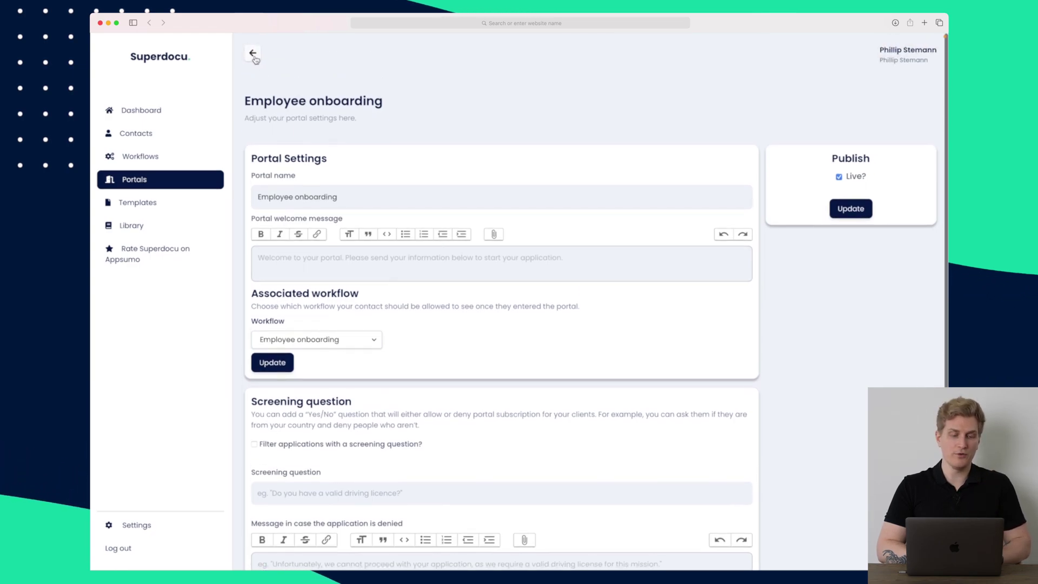
left_click(183, 203)
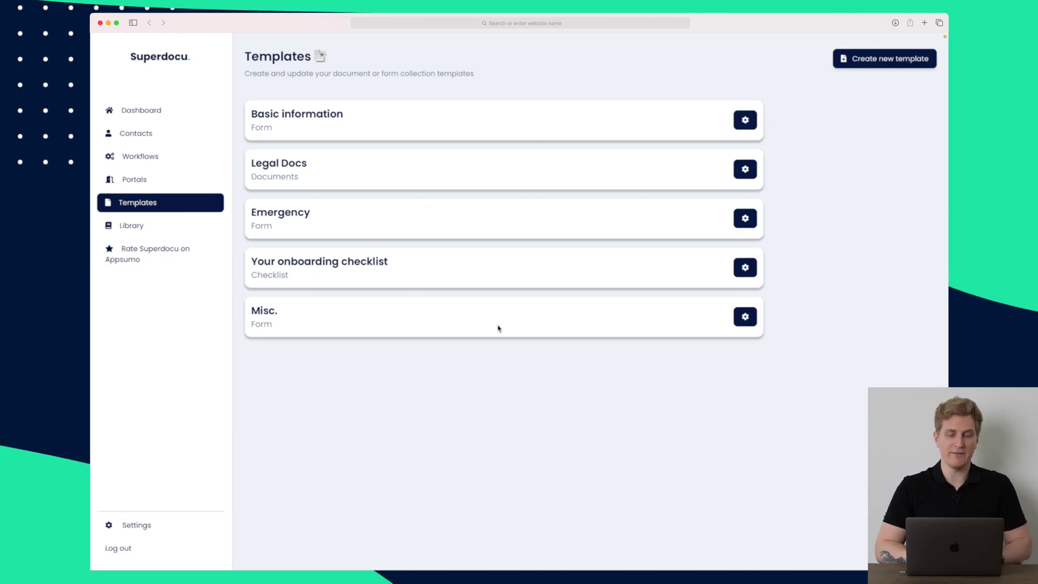
- Open the Basic information template to view its eight inputs, First Name through Phone
left_click(744, 121)
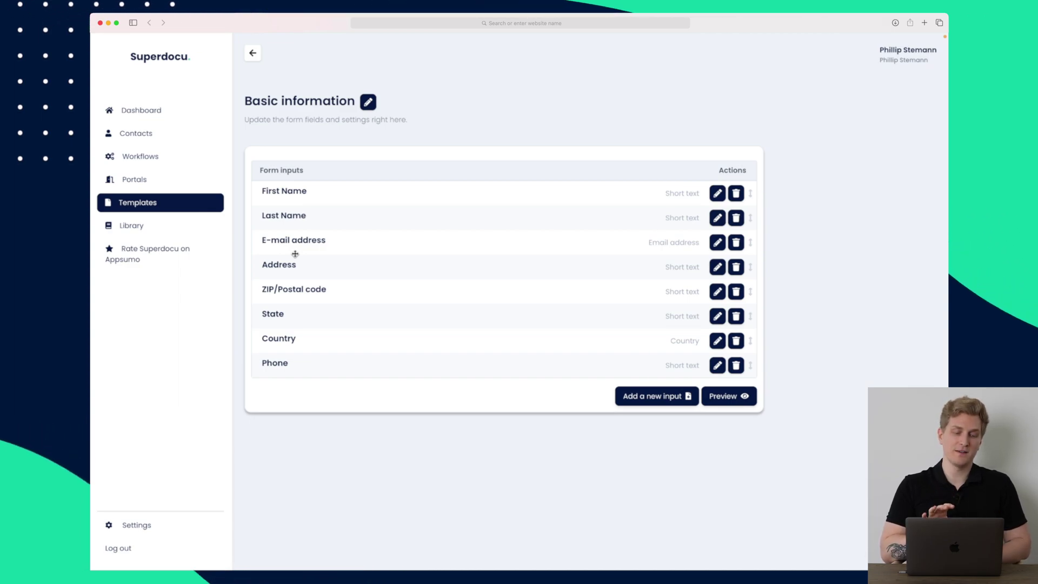
- Open the pre-made workflow Library and highlight the Real estate seller documents title
left_click(144, 233)
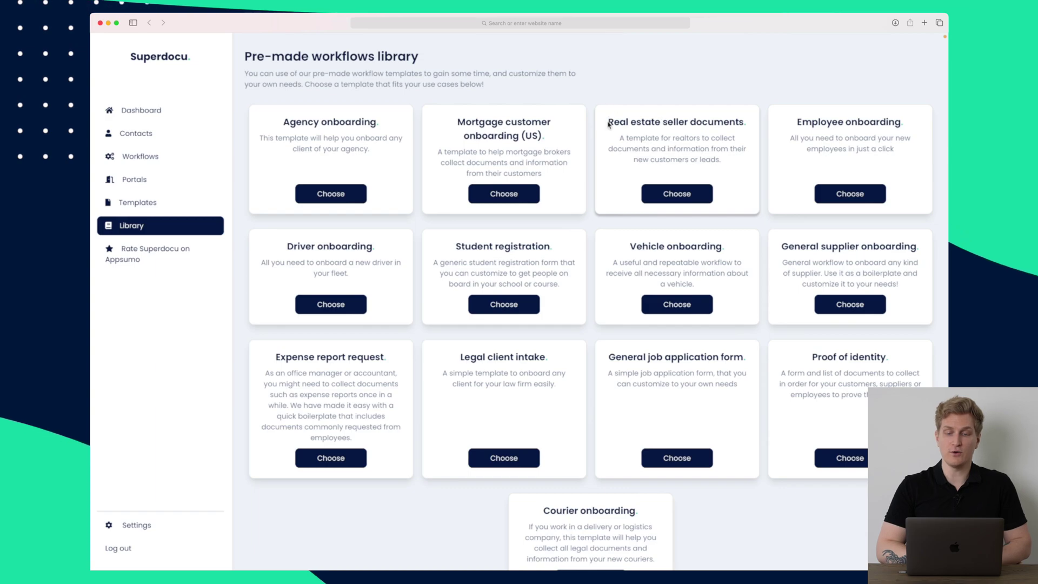
left_click_drag(638, 121, 744, 122)
- Choose the Real estate seller documents template and review its five steps and fill-once setting
left_click(700, 193)
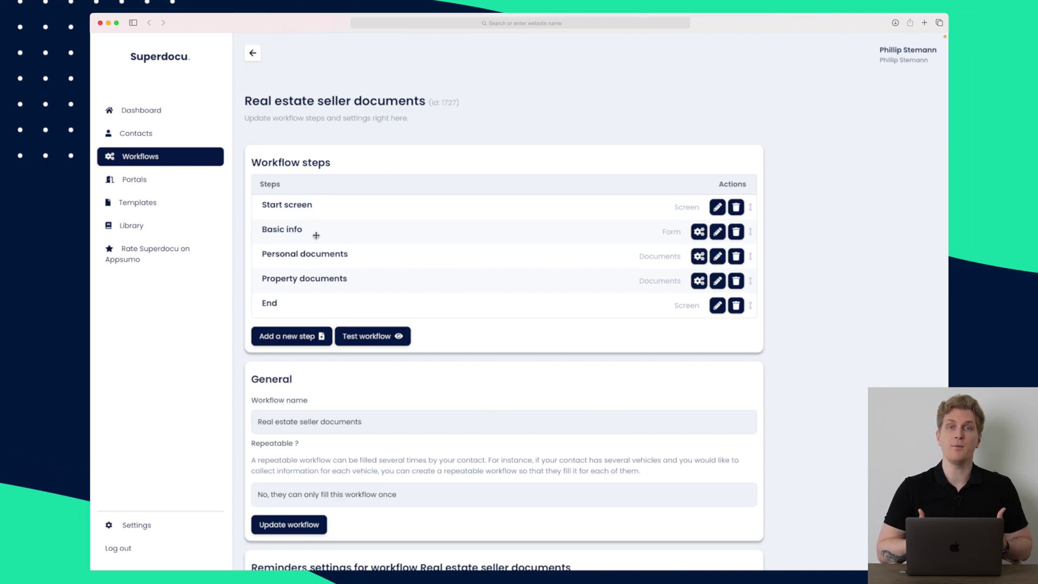
scroll(316, 235, "down", 2)
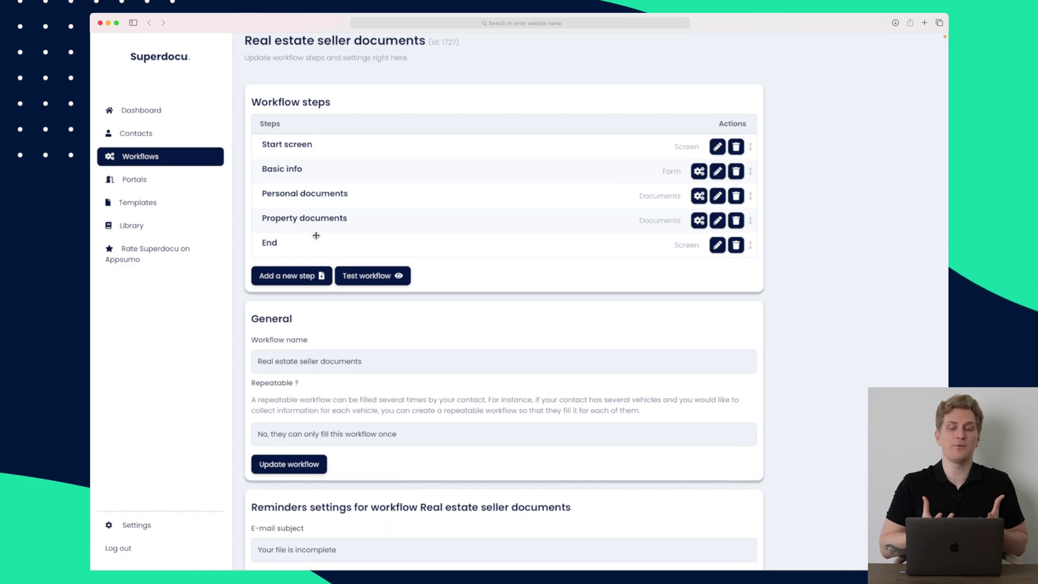
scroll(316, 235, "down", 6)
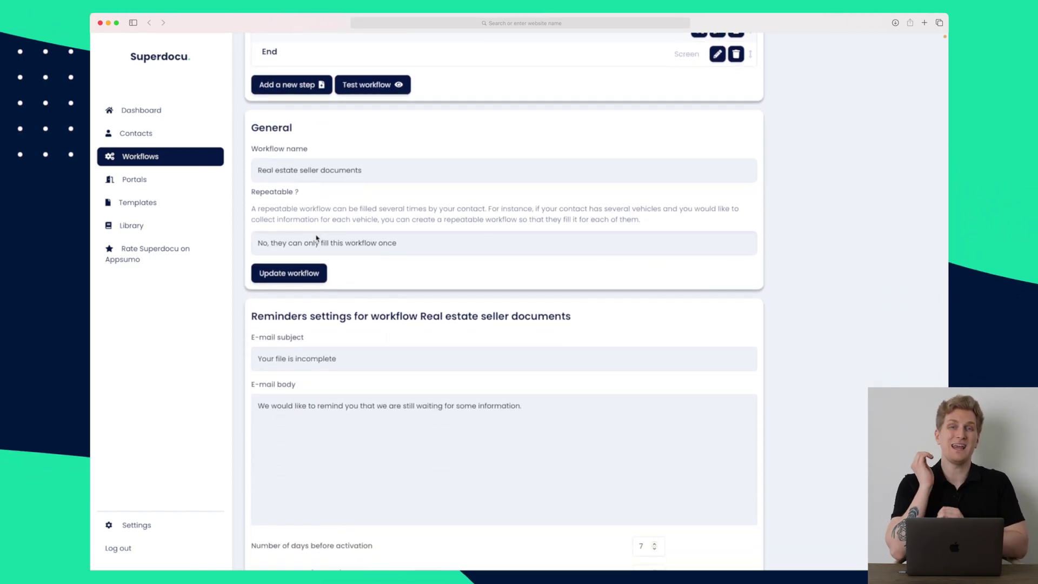
scroll(316, 238, "up", 8)
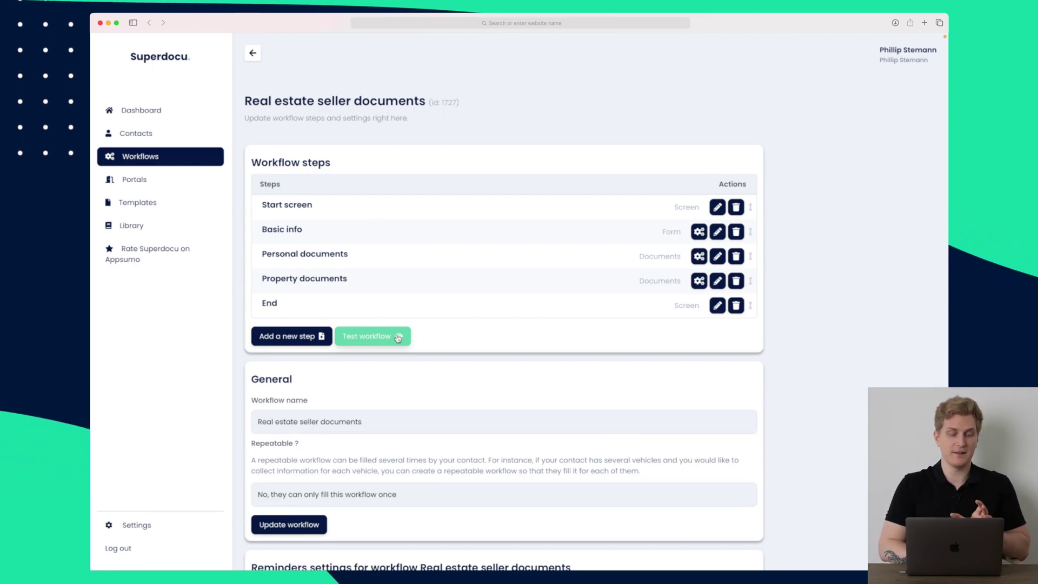
- Open account Settings on the API tab showing the Zapier token and webhook setup
left_click(136, 525)
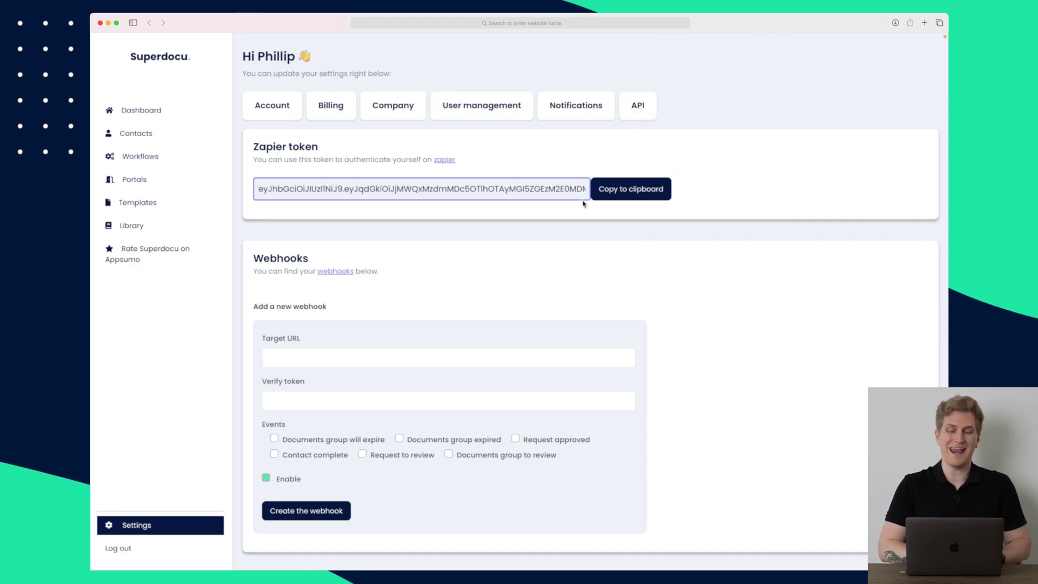
scroll(540, 235, "down", 1)
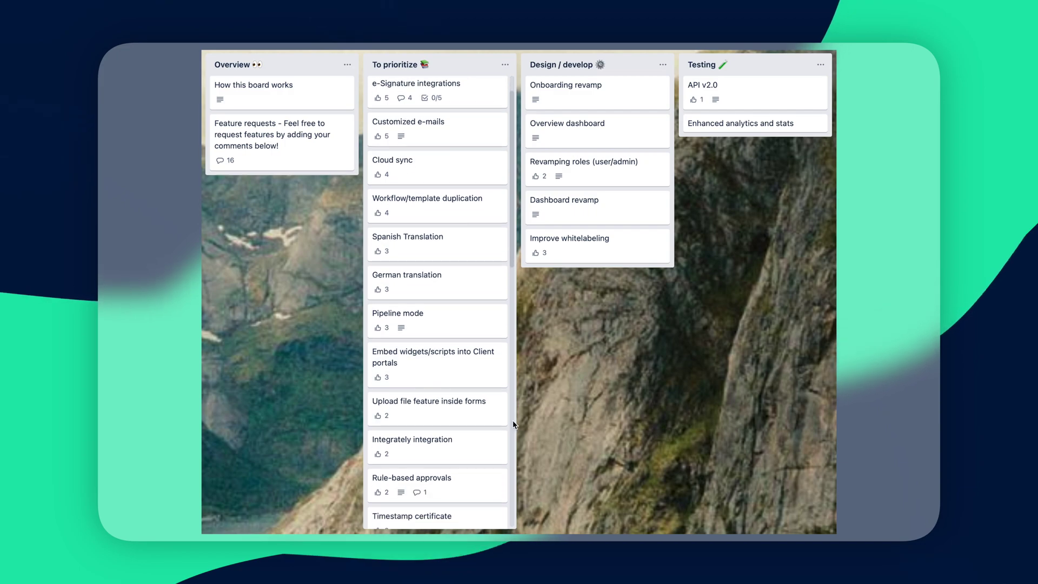
scroll(513, 425, "down", 2)
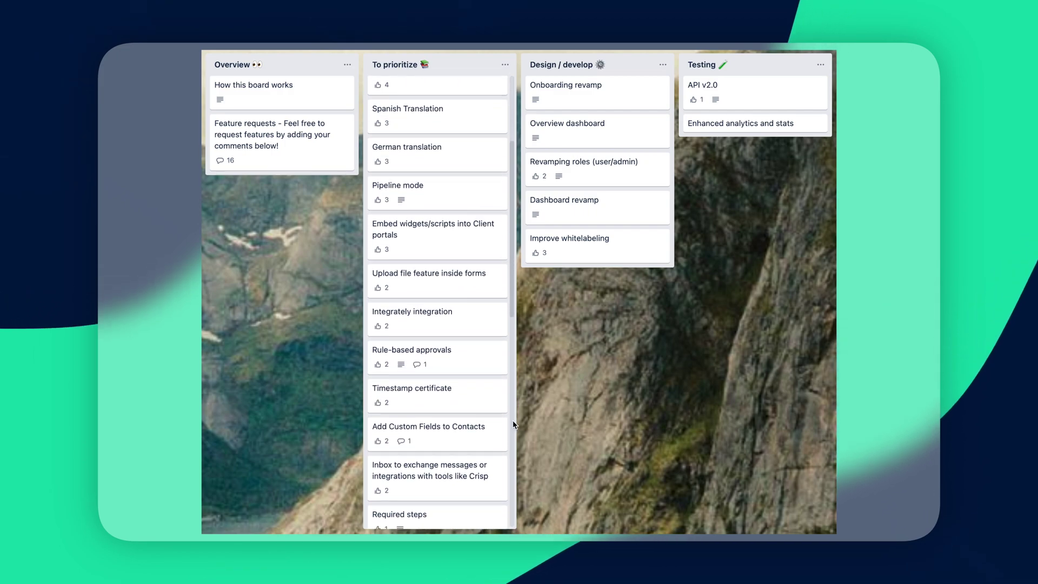
scroll(513, 424, "down", 3)
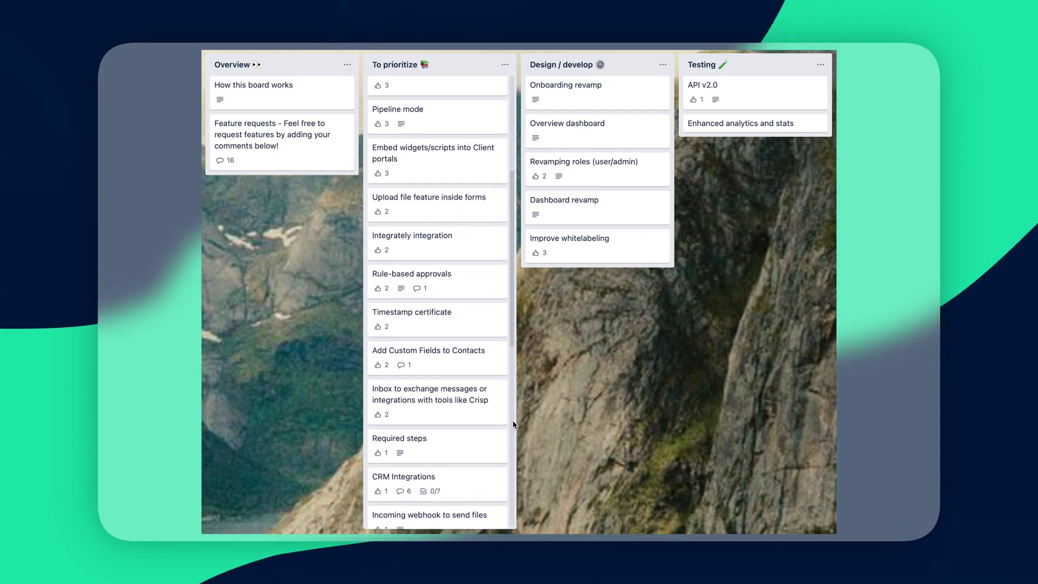
scroll(513, 423, "down", 3)
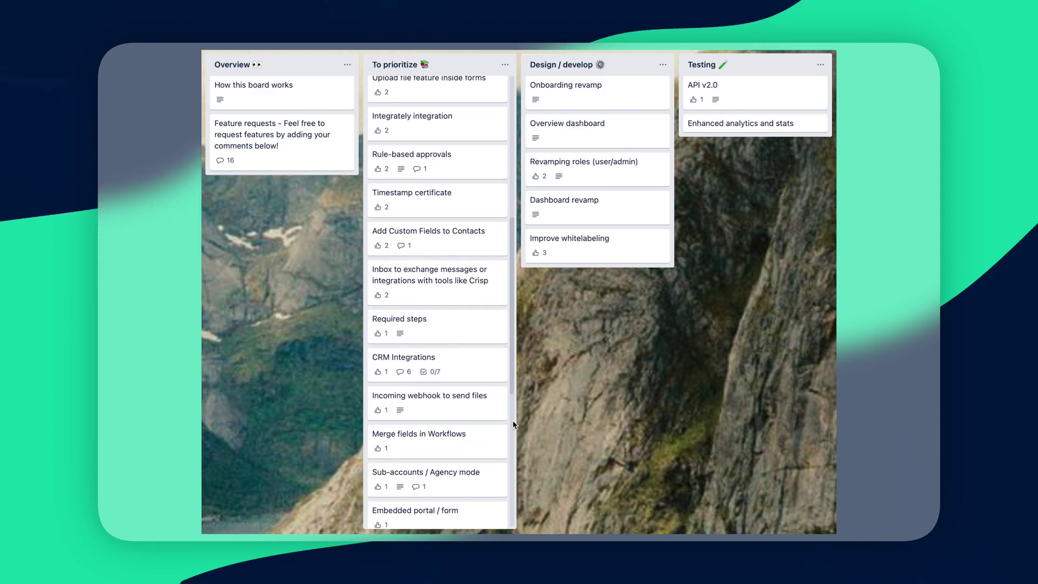
scroll(512, 420, "down", 2)
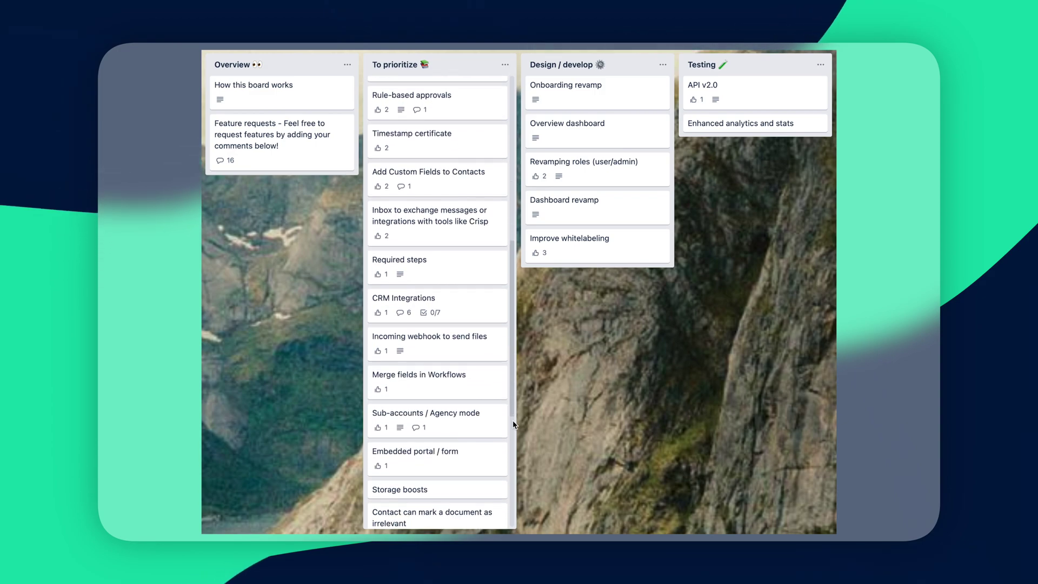
scroll(512, 420, "down", 3)
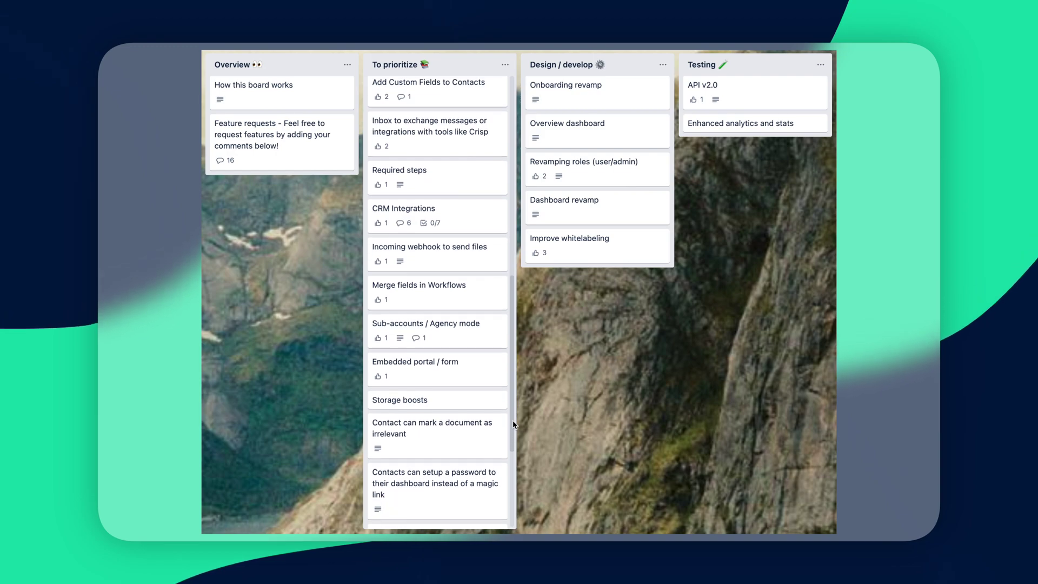
scroll(512, 420, "down", 2)
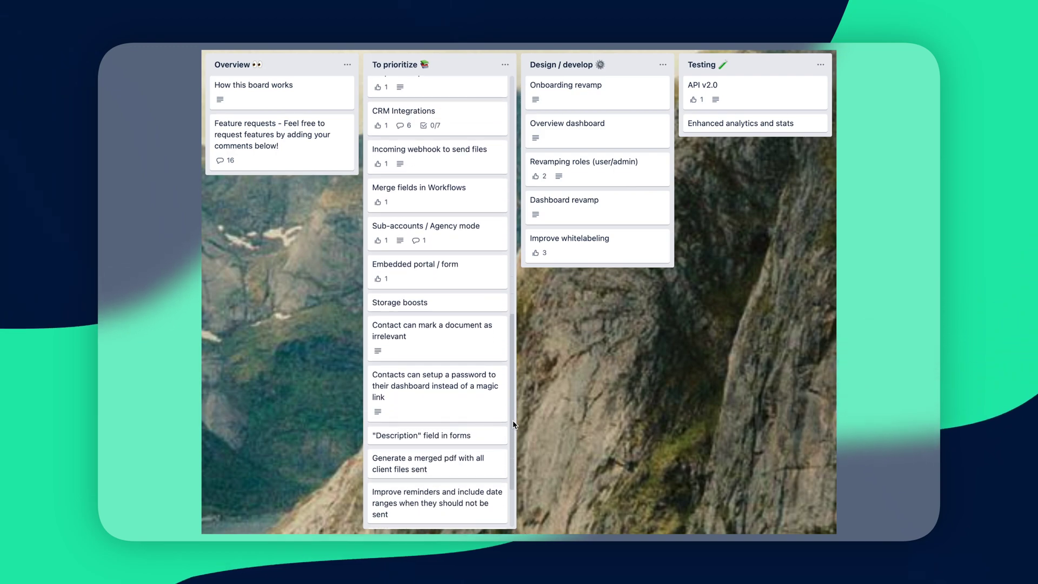
scroll(513, 419, "down", 2)
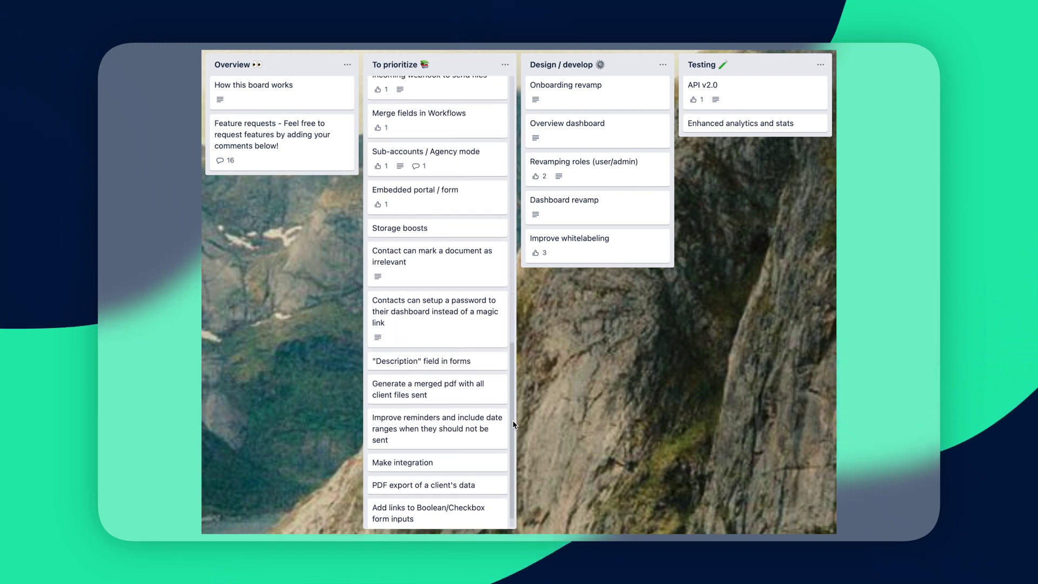